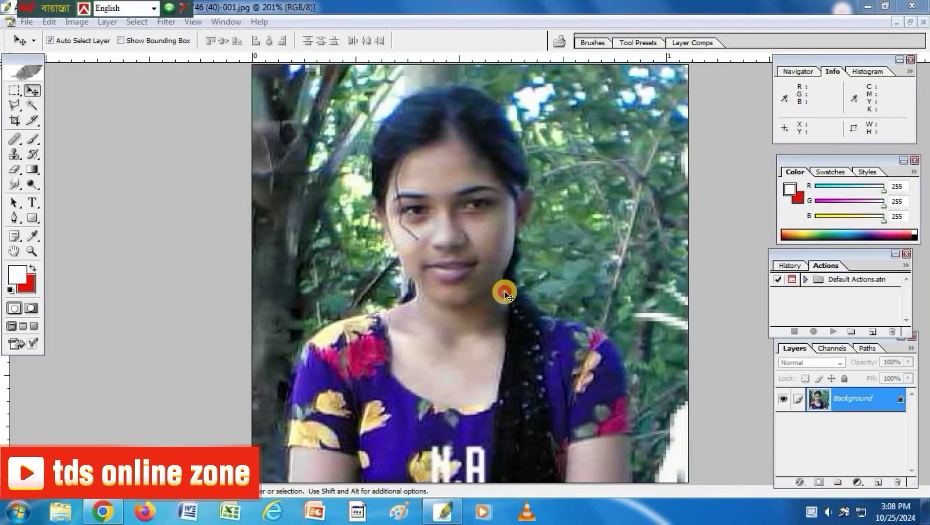
# - Examine the original portrait's image quality up close and at actual size
pyautogui.hotkey('ctrl', '+')
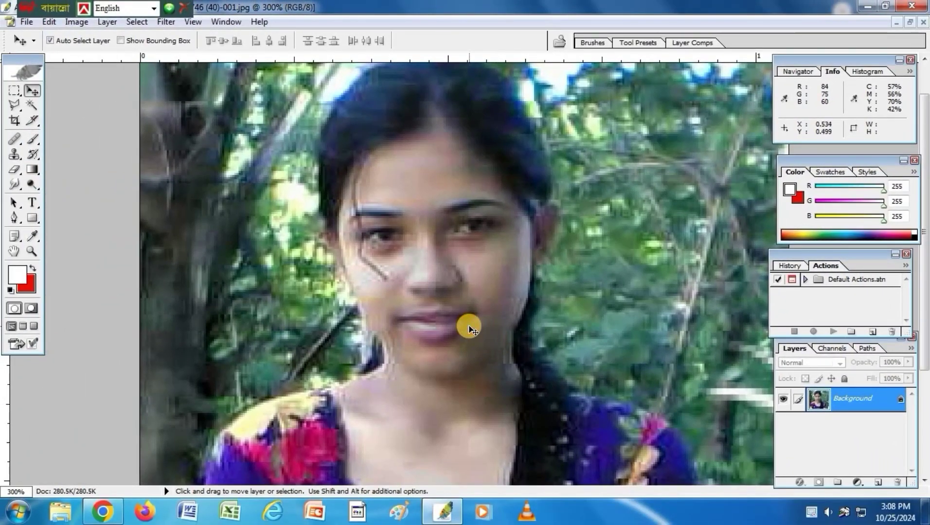
pyautogui.scroll(-2, 468, 330)
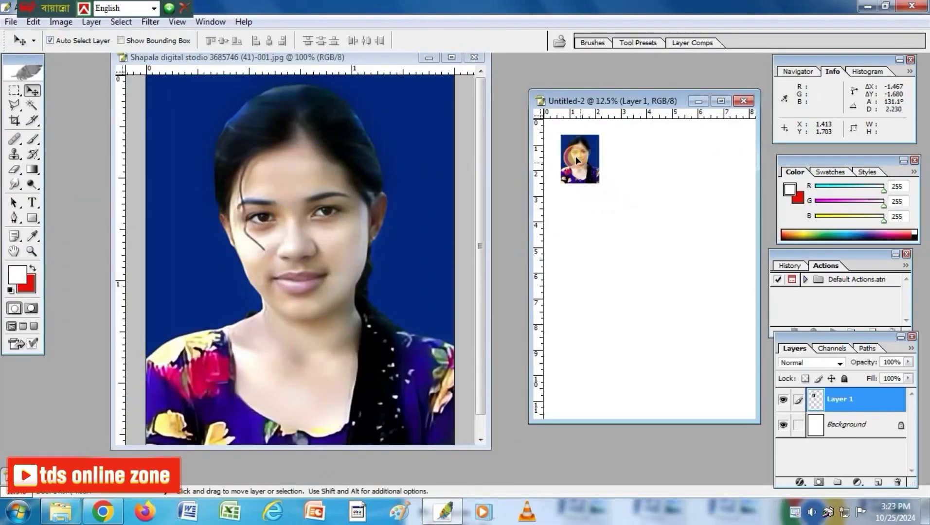
pyautogui.moveTo(575, 156); pyautogui.dragTo(614, 154)
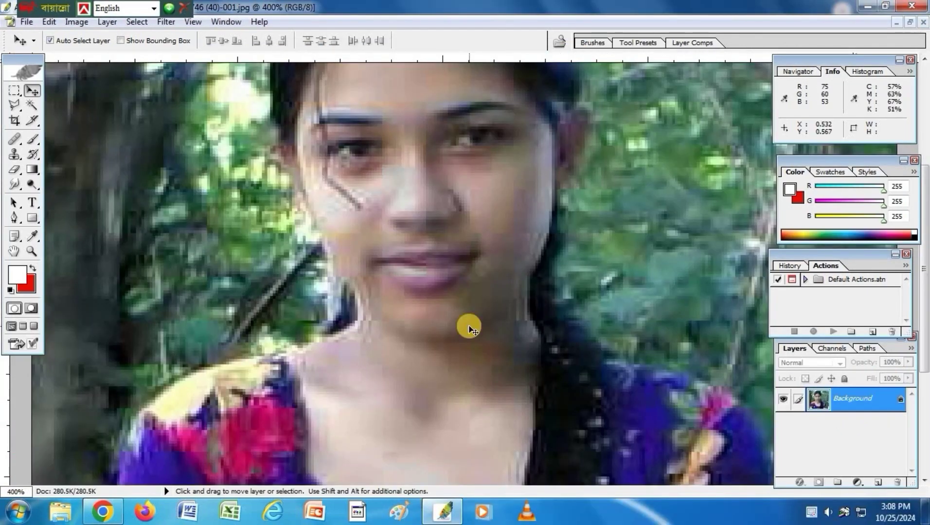
pyautogui.hotkey('ctrl', '-')
pyautogui.hotkey('ctrl', '-')
pyautogui.hotkey('ctrl', '-')
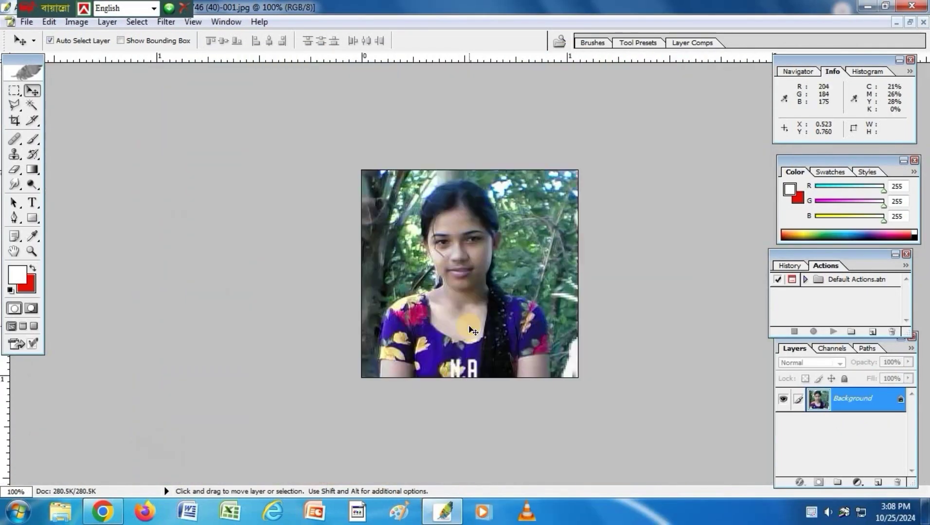
pyautogui.hotkey('ctrl', '+')
pyautogui.hotkey('ctrl', '+')
pyautogui.hotkey('ctrl', '+')
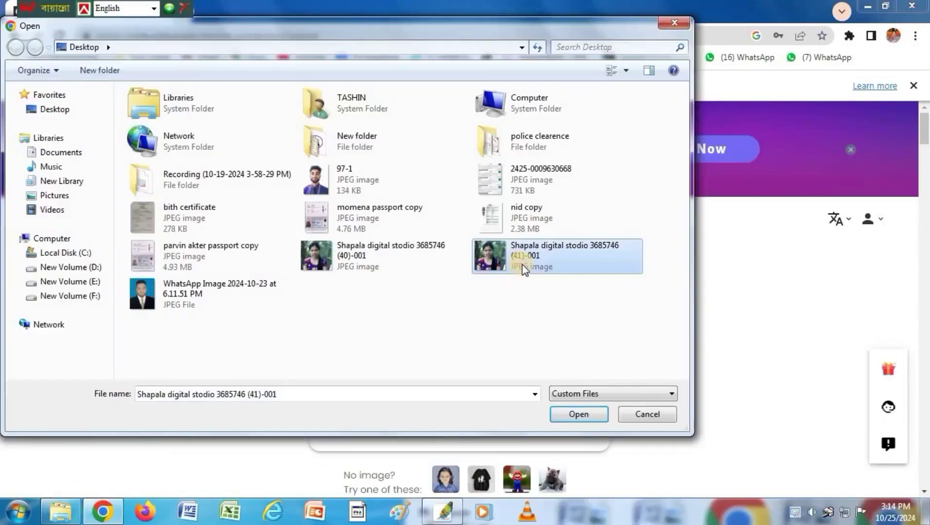
pyautogui.doubleClick(522, 264)
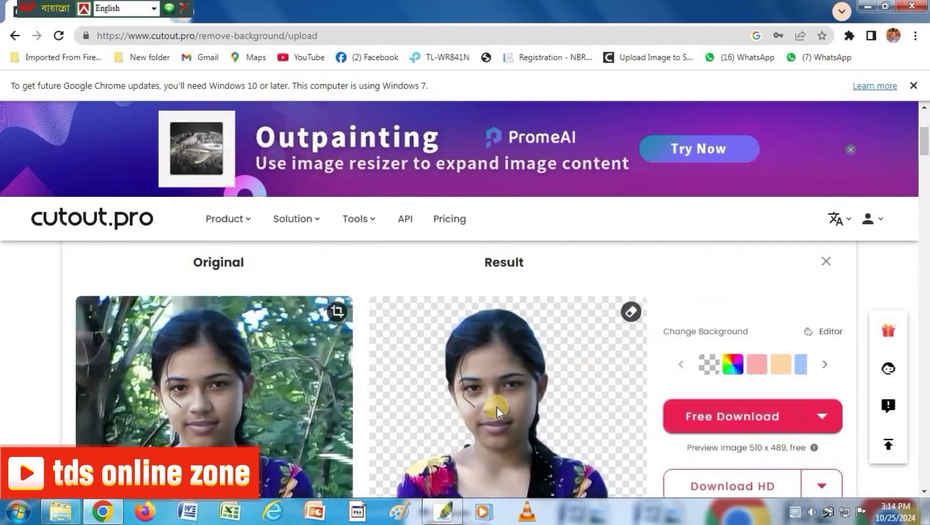
pyautogui.click(733, 364)
pyautogui.click(705, 263)
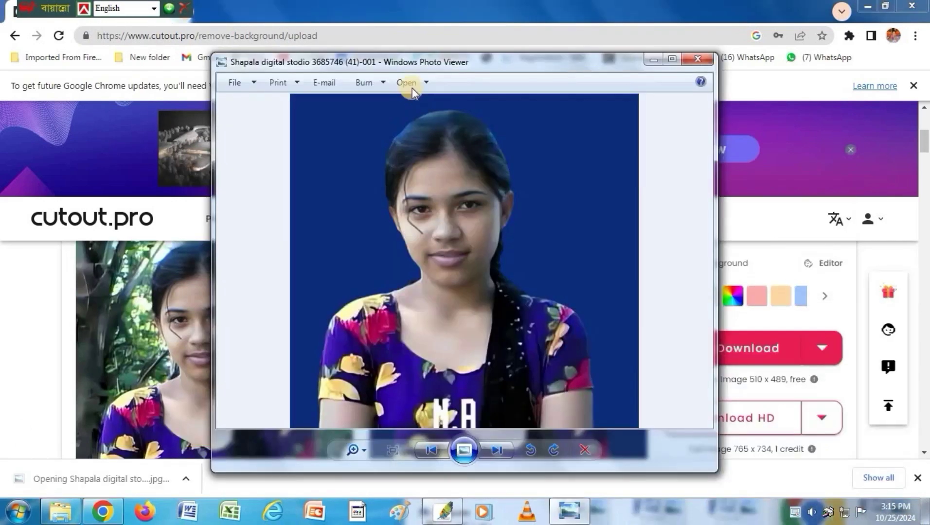
pyautogui.click(411, 93)
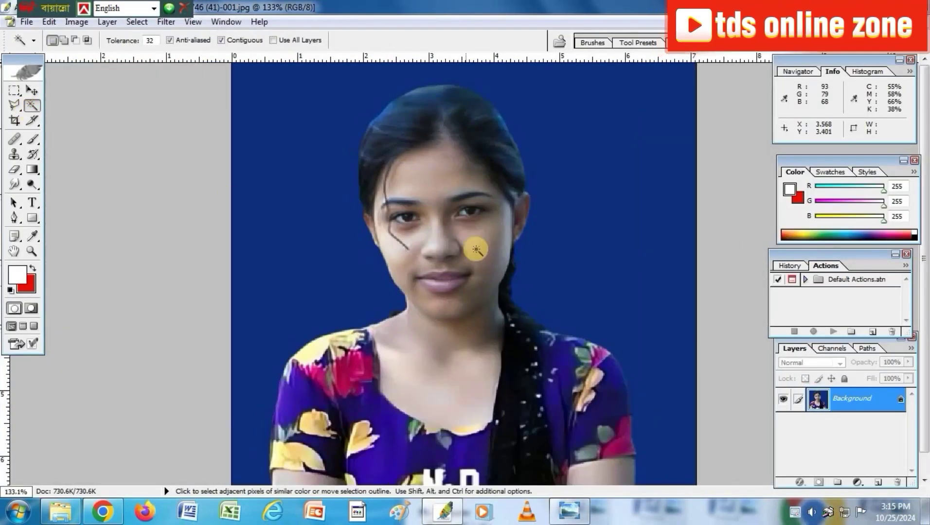
# - Select the darker skin of the face and neck with the Magic Wand and feather the selection
pyautogui.keyDown('shift'); pyautogui.click(489, 243); pyautogui.keyUp('shift')
pyautogui.keyDown('shift'); pyautogui.click(494, 207); pyautogui.keyUp('shift')
pyautogui.rightClick(483, 247)
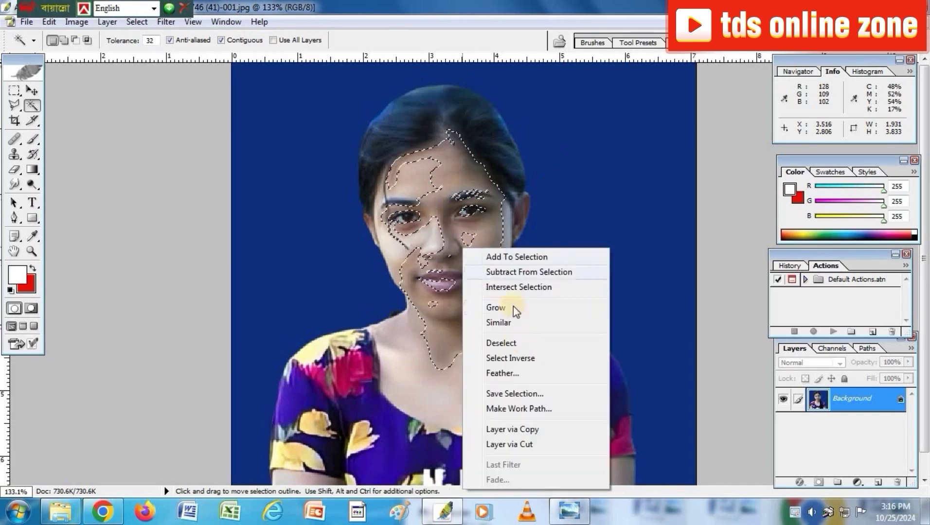
pyautogui.click(516, 314)
pyautogui.press('Return')
# - Brighten the selected skin by adjusting the RGB curve
pyautogui.hotkey('ctrl', 'm')
pyautogui.moveTo(690, 308); pyautogui.dragTo(681, 266)
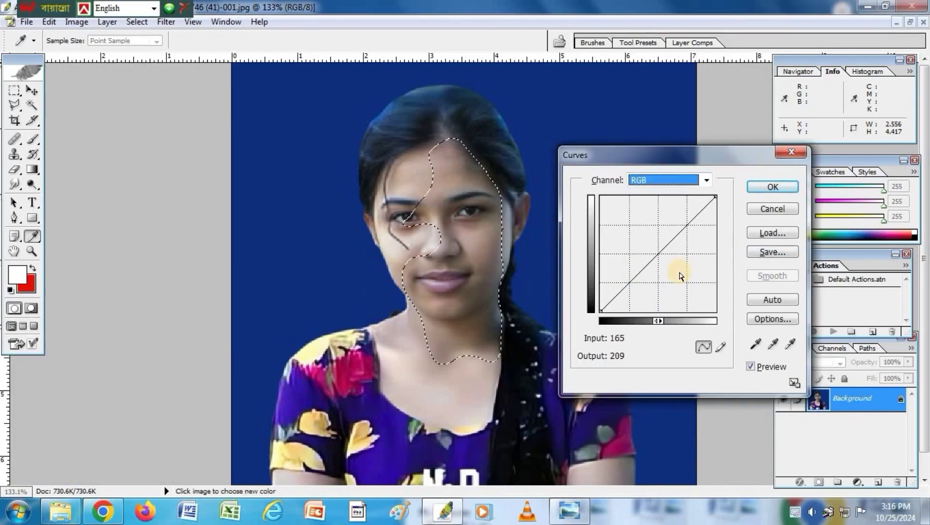
pyautogui.press('Return')
# - Paint softly over the face in white with a size 30 brush at 20% opacity and 25% flow
pyautogui.moveTo(32, 139); pyautogui.dragTo(88, 144)
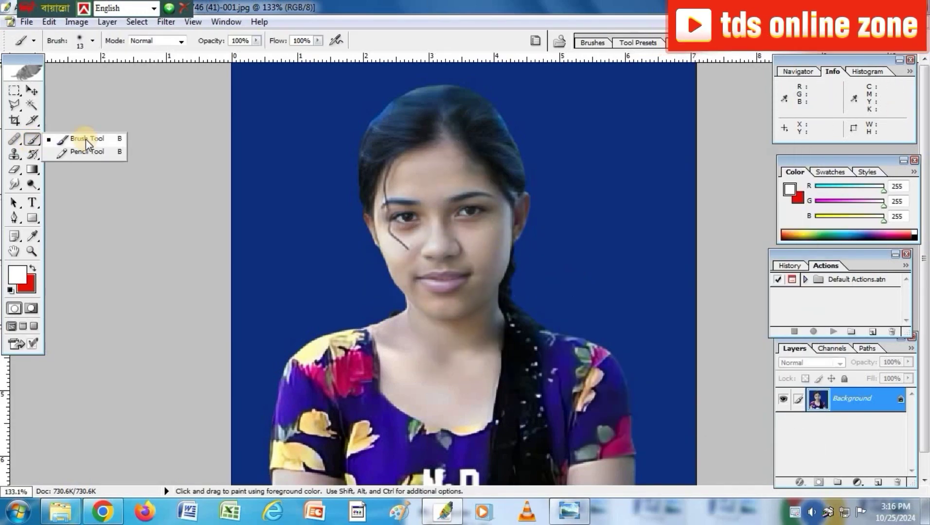
pyautogui.press('[')
pyautogui.press('[')
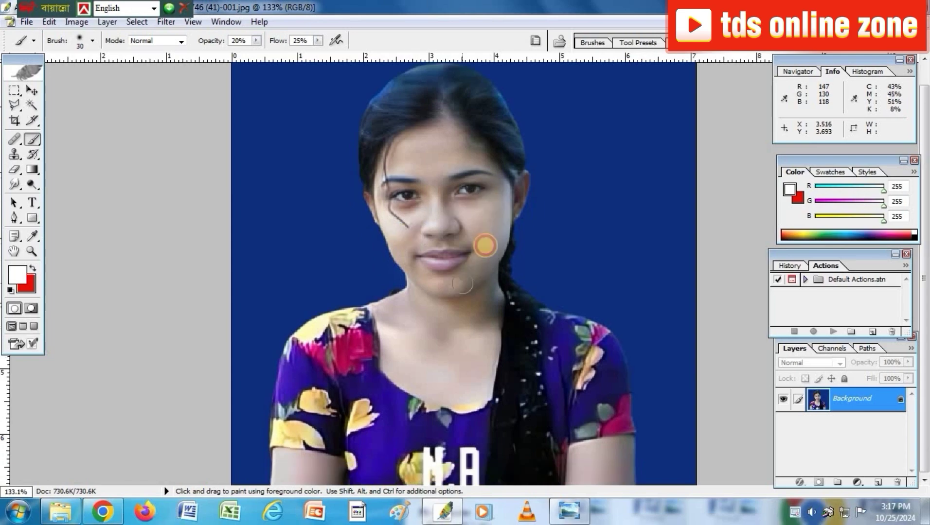
# - Select the hair on top of the head with the Magic Wand, including its blue-tinted crown
pyautogui.click(28, 106)
pyautogui.click(421, 98)
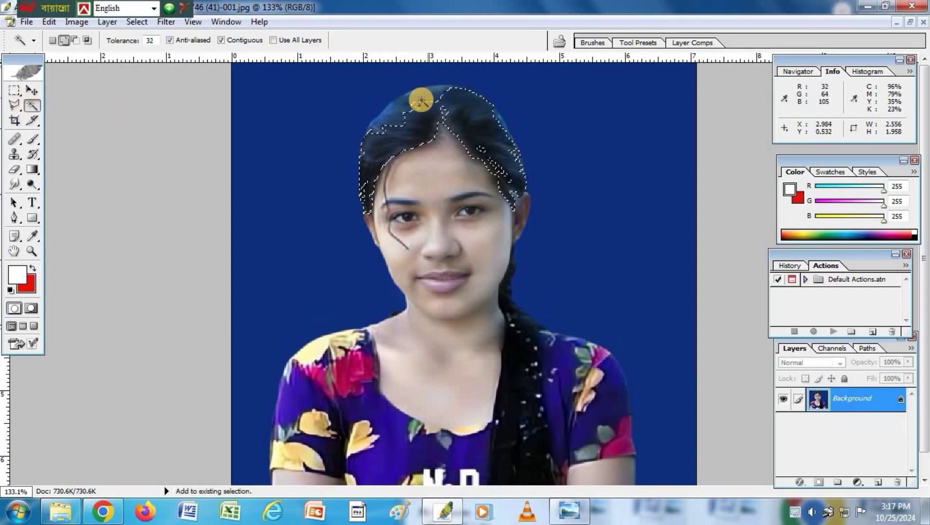
pyautogui.rightClick(424, 114)
pyautogui.press('Escape')
# - Darken the selected hair with Curves and clear the selection
pyautogui.hotkey('ctrl', 'm')
pyautogui.moveTo(664, 245); pyautogui.dragTo(664, 265)
pyautogui.press('Return')
pyautogui.hotkey('ctrl', 'd')
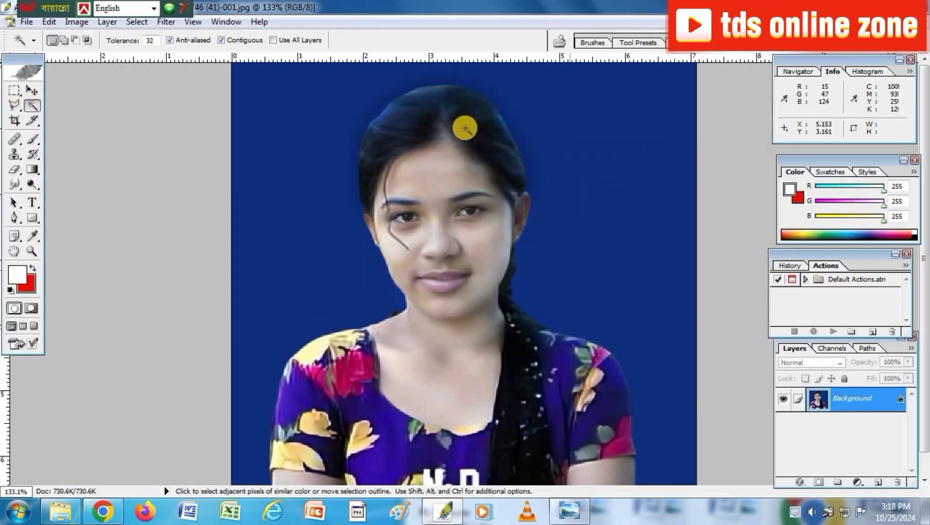
# - Increase the contrast of the whole portrait with an image adjustment
pyautogui.click(76, 22)
pyautogui.moveTo(132, 56)
pyautogui.click(243, 150)
pyautogui.moveTo(677, 380); pyautogui.dragTo(690, 381)
pyautogui.press('Return')
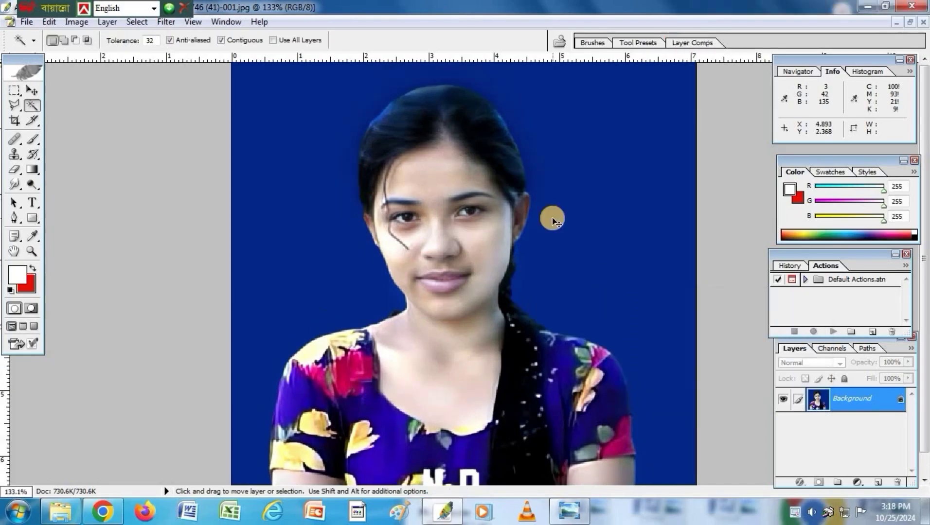
pyautogui.hotkey('ctrl', 'l')
pyautogui.click(654, 212)
pyautogui.press('Escape')
pyautogui.press('Escape')
# - Shift the portrait's midtones toward yellow with Color Balance, setting the yellow-blue level to -23
pyautogui.hotkey('ctrl', 'b')
pyautogui.moveTo(682, 296); pyautogui.dragTo(668, 288)
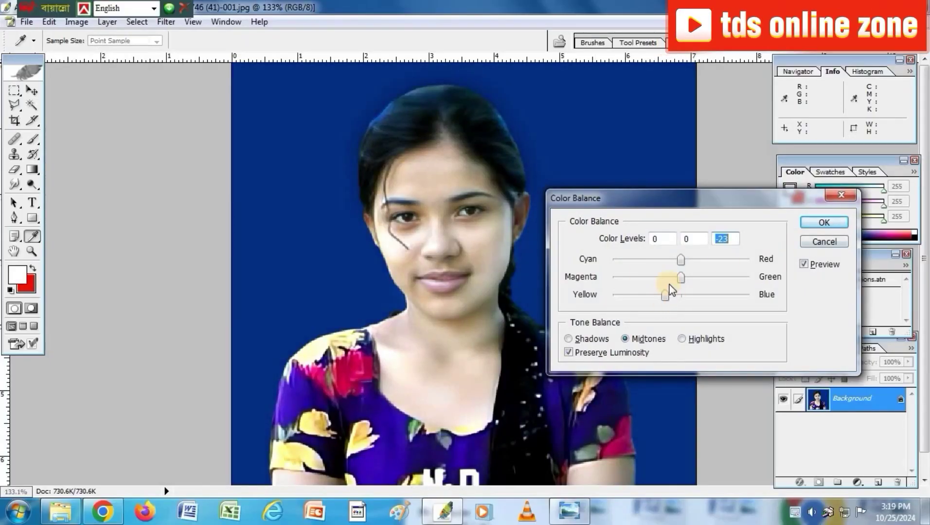
pyautogui.press('Return')
# - Crop the portrait around the head and shoulders to 1.5 wide by 1.9 high at 300 pixels/inch
pyautogui.hotkey('ctrl', '-')
pyautogui.hotkey('ctrl', '-')
pyautogui.press('w')
pyautogui.press('c')
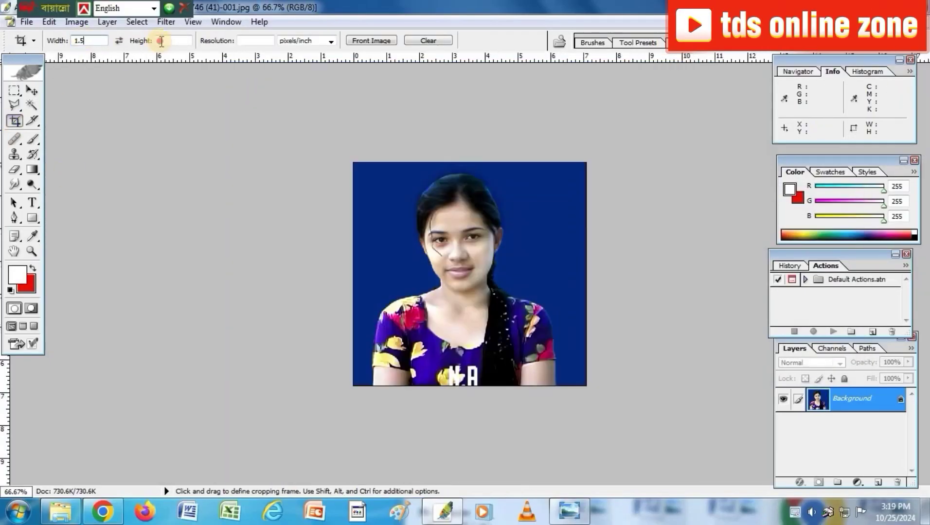
pyautogui.click(161, 40)
pyautogui.write('1.9')
pyautogui.press('Tab')
pyautogui.write('300')
pyautogui.moveTo(366, 163); pyautogui.dragTo(539, 386)
pyautogui.press('Return')
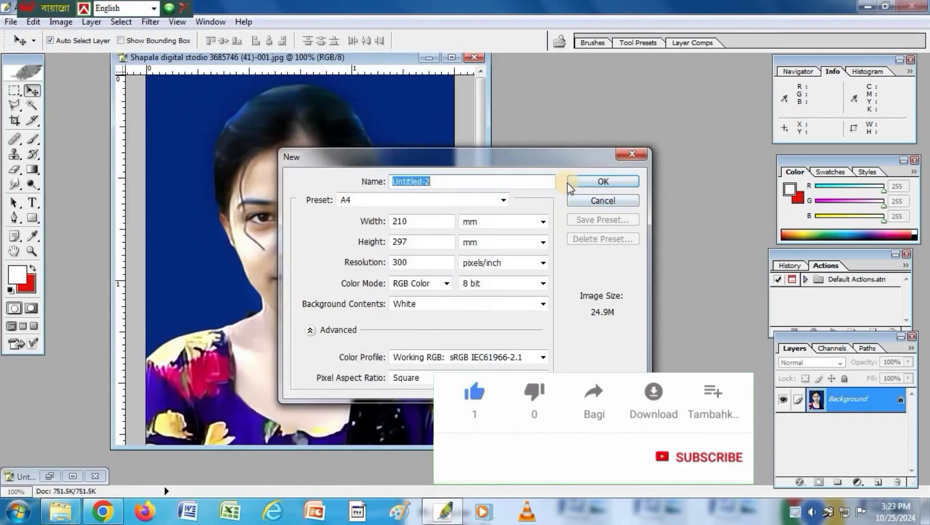
# - Arrange a row of four portrait copies on a new white A4 page at 300 pixels/inch and proceed with printing
pyautogui.click(602, 182)
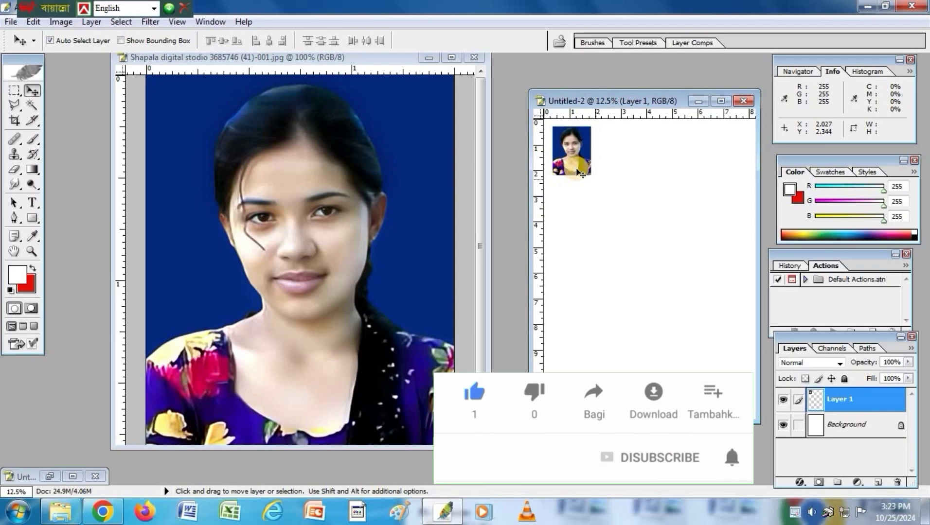
pyautogui.moveTo(574, 155); pyautogui.dragTo(613, 160)
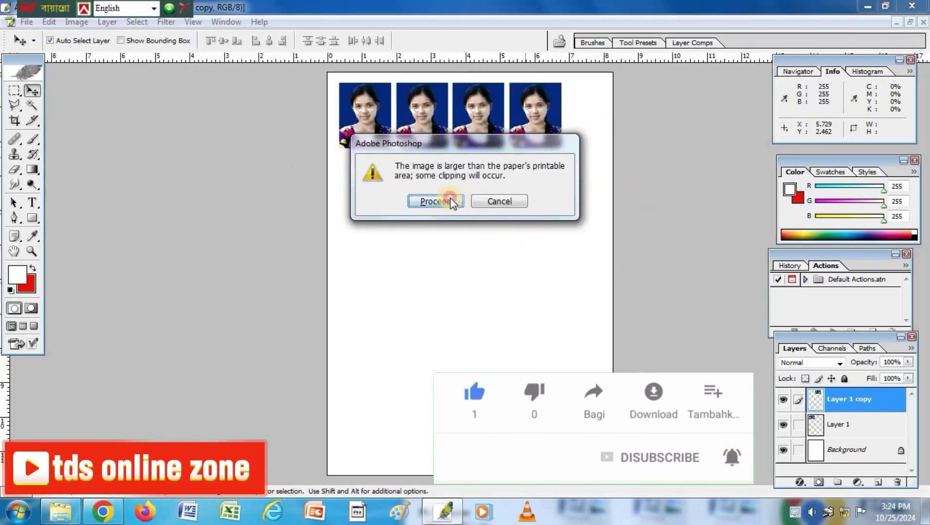
pyautogui.click(435, 201)
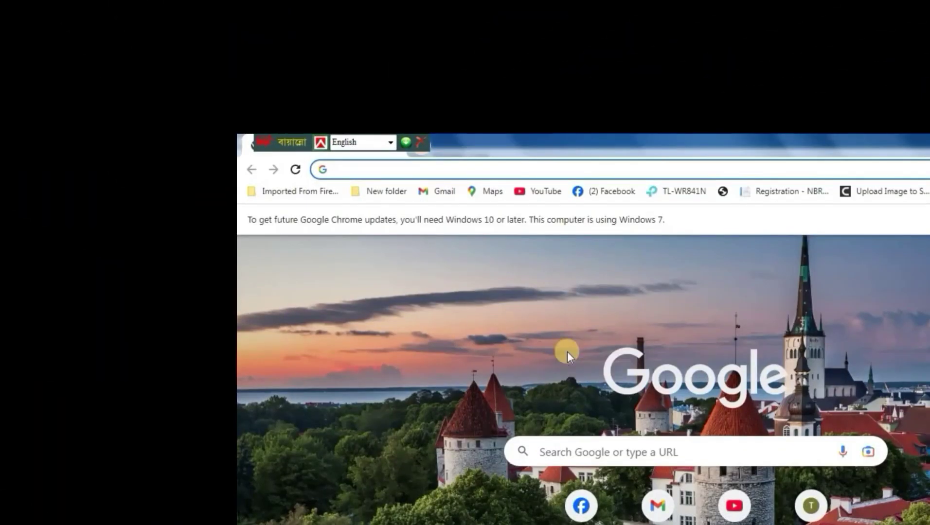
# - Search Google in Chrome for "enhance photo" and open Cutout.Pro's AI Image Enhancer & Image Upscaler page
pyautogui.click(344, 170)
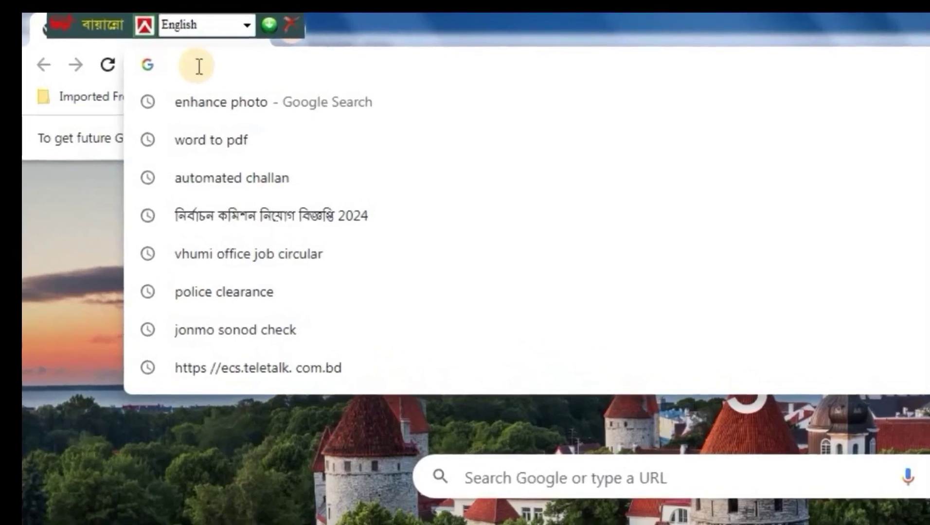
pyautogui.write('enh')
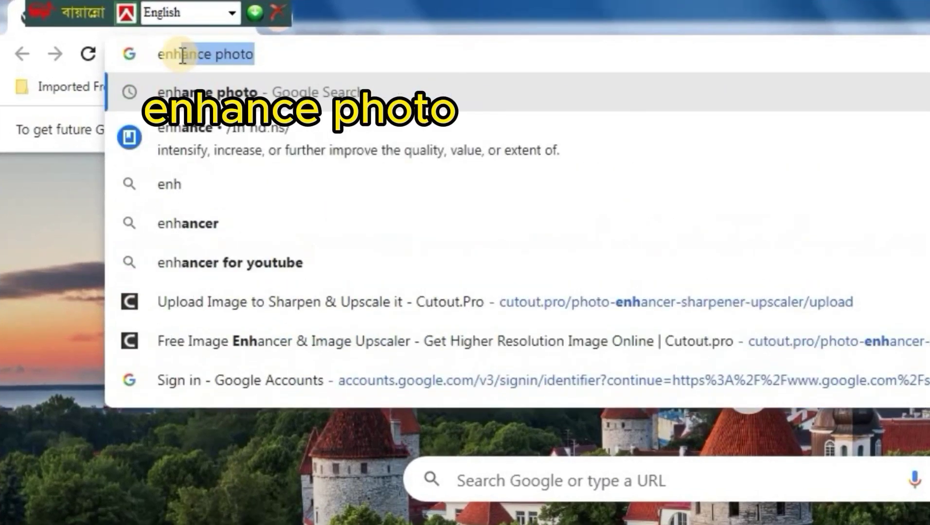
pyautogui.press('Right')
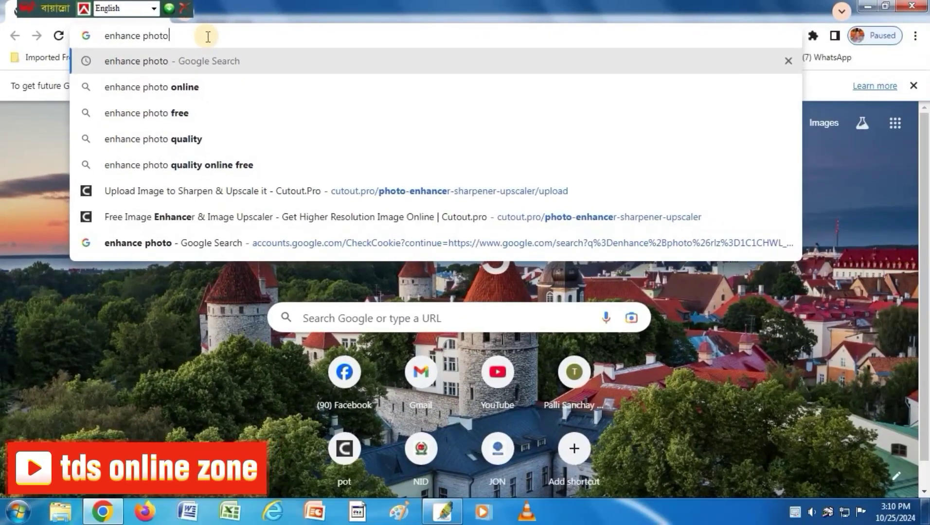
pyautogui.press('Return')
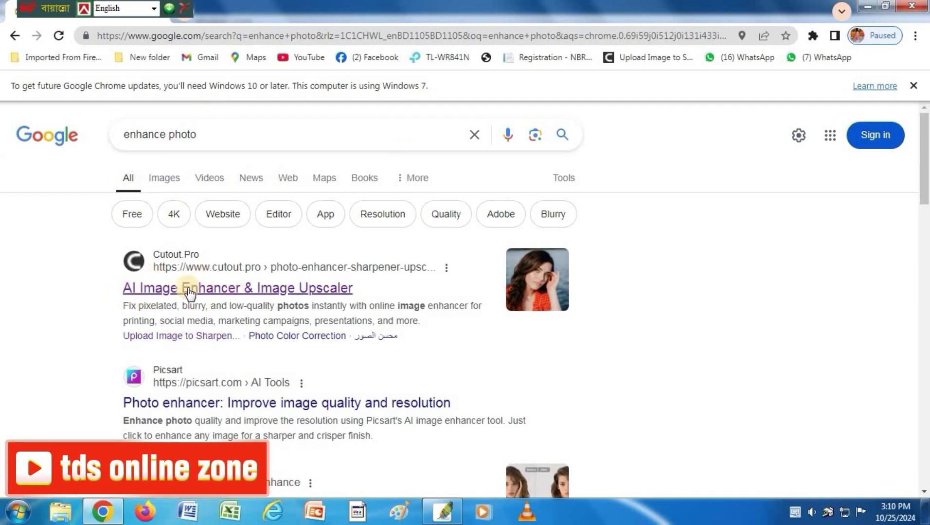
pyautogui.click(207, 291)
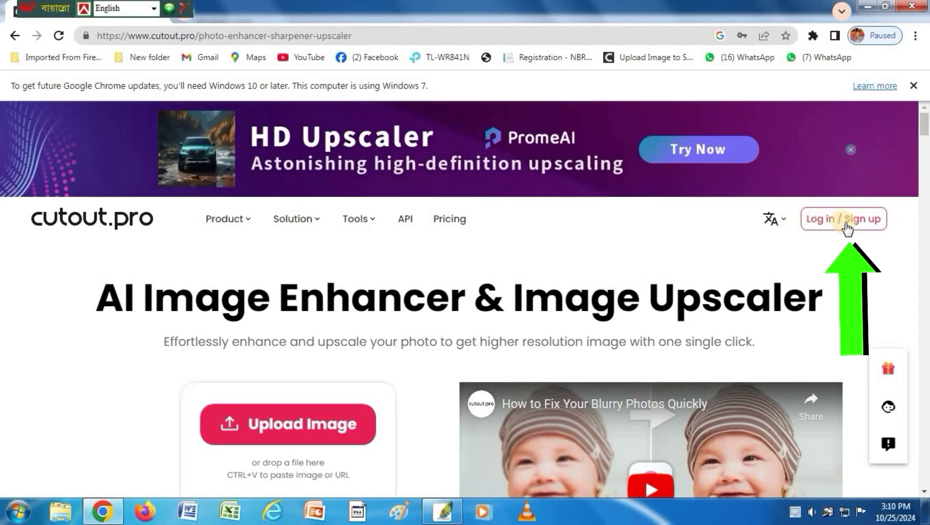
# - Sign in to cutout.pro with Google, using the account's saved e-mail address
pyautogui.click(817, 223)
pyautogui.click(437, 257)
pyautogui.click(469, 302)
pyautogui.click(577, 396)
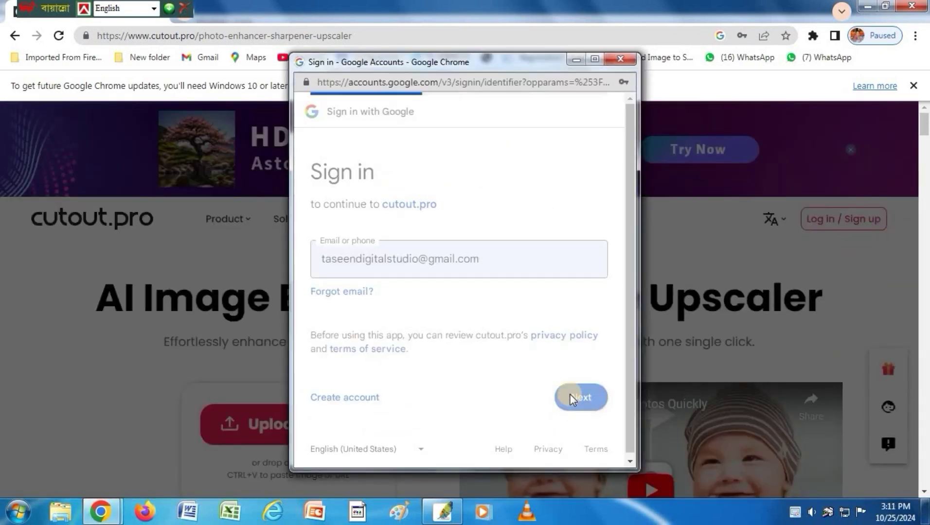
pyautogui.click(588, 426)
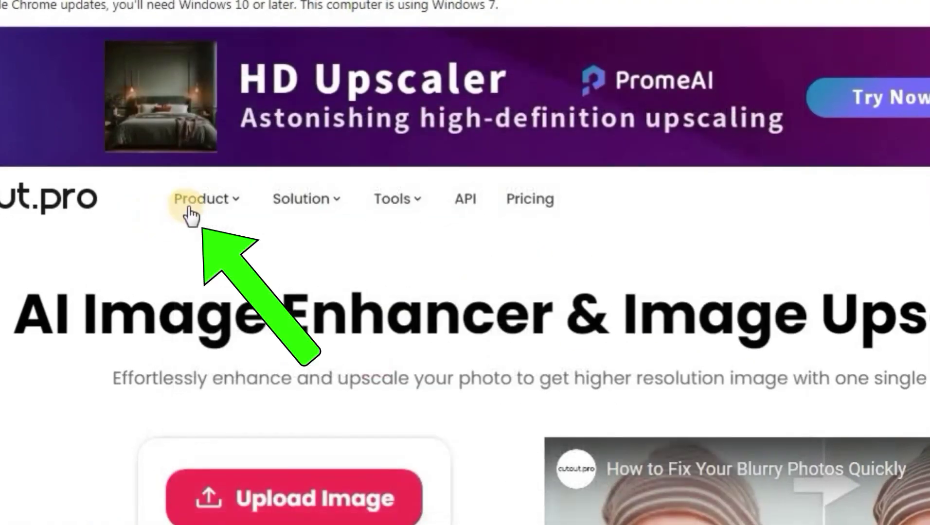
pyautogui.moveTo(195, 207)
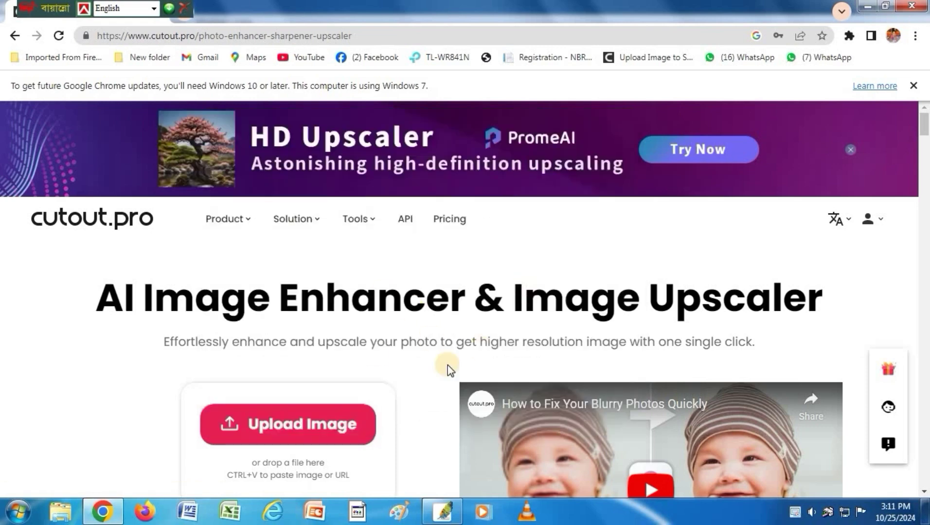
pyautogui.click(305, 436)
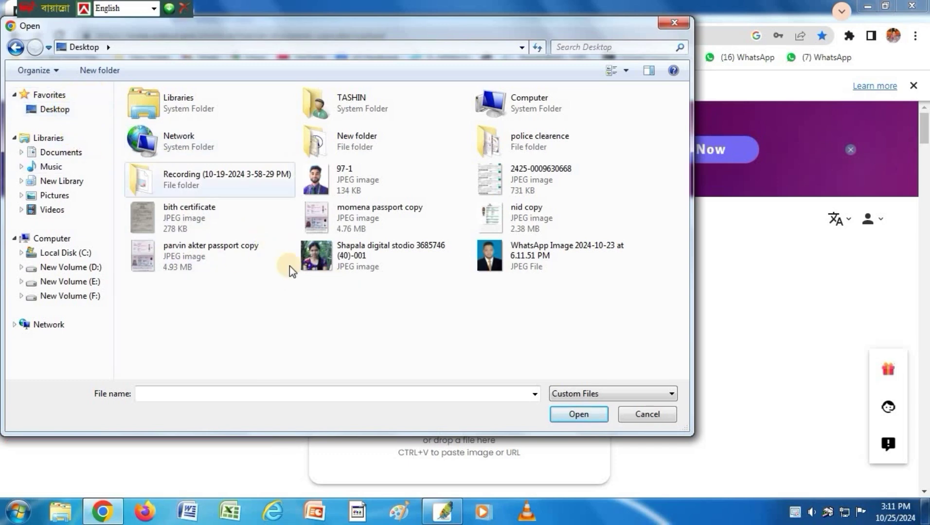
pyautogui.click(329, 263)
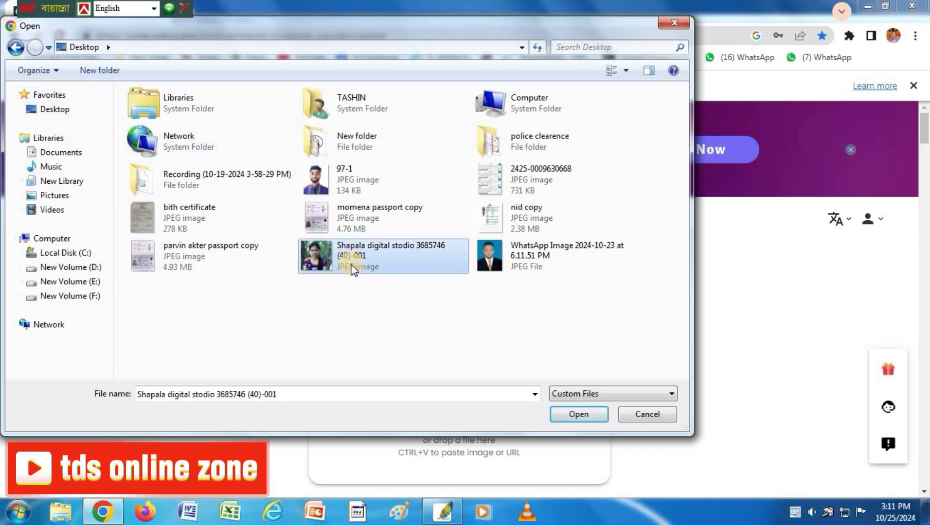
pyautogui.click(578, 415)
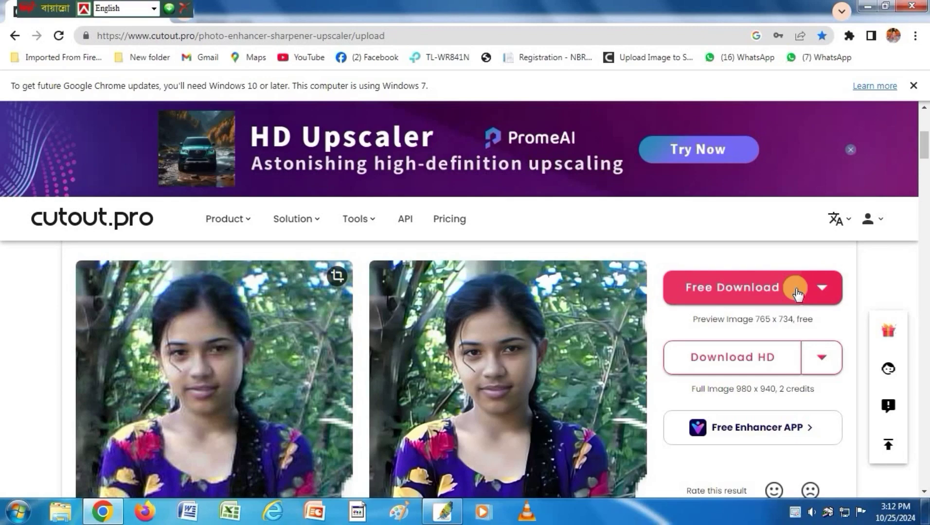
# - Download the enhanced image free as a JPG at 100% quality and open the downloaded file to inspect the portrait up close
pyautogui.click(820, 289)
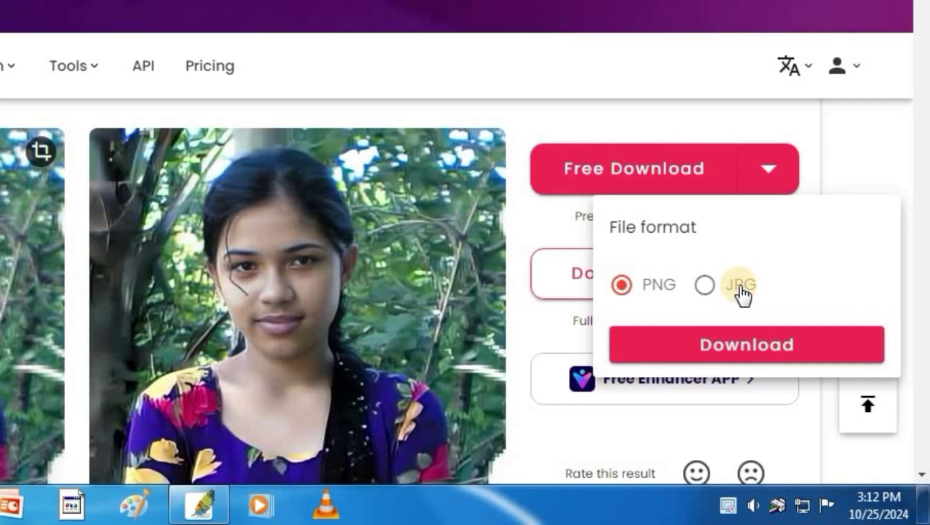
pyautogui.click(741, 288)
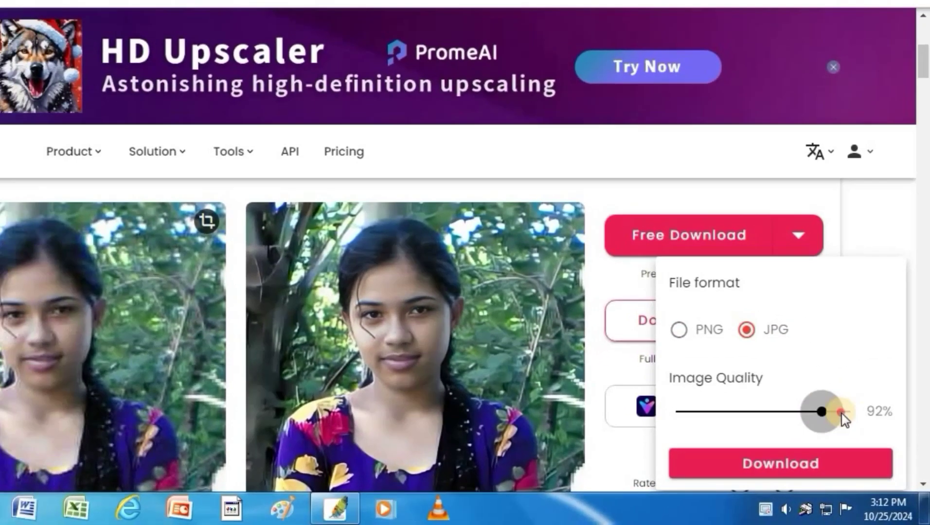
pyautogui.moveTo(845, 419); pyautogui.dragTo(849, 413)
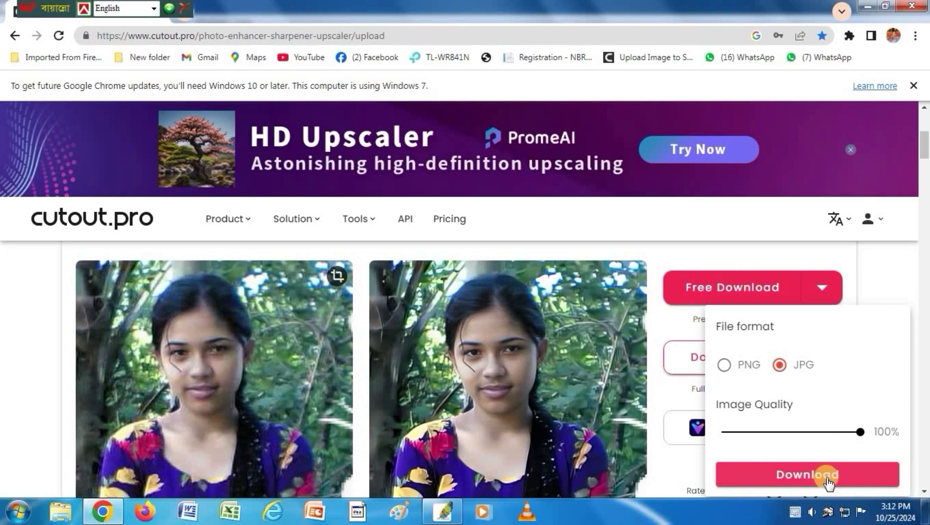
pyautogui.click(827, 482)
pyautogui.click(64, 479)
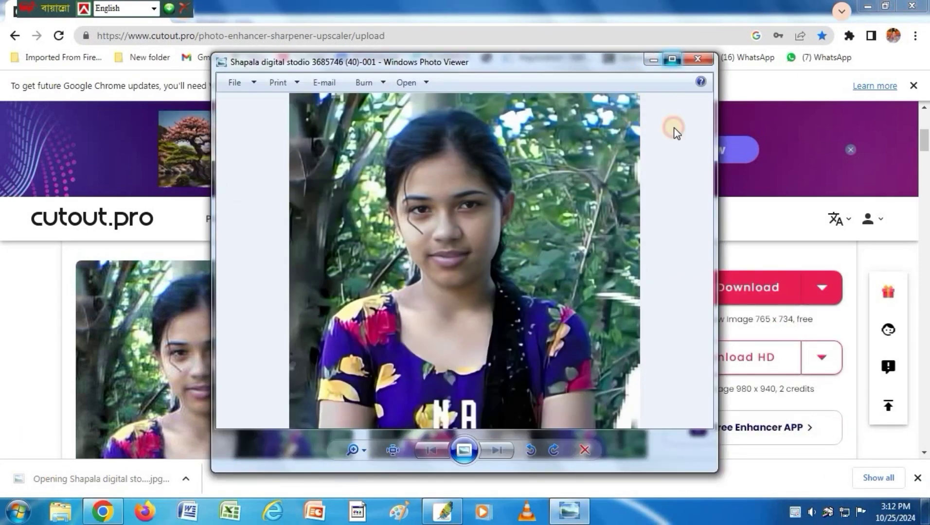
pyautogui.scroll(3, 494, 186)
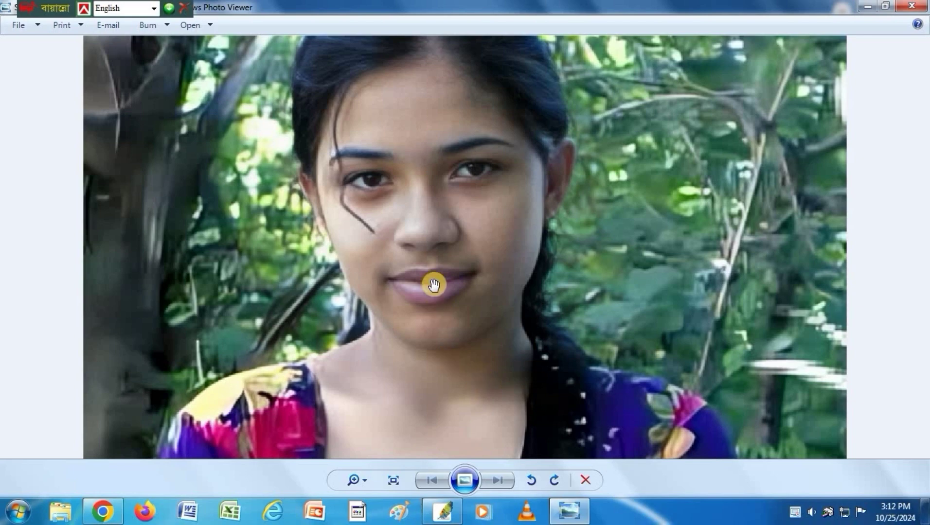
pyautogui.scroll(-2, 433, 272)
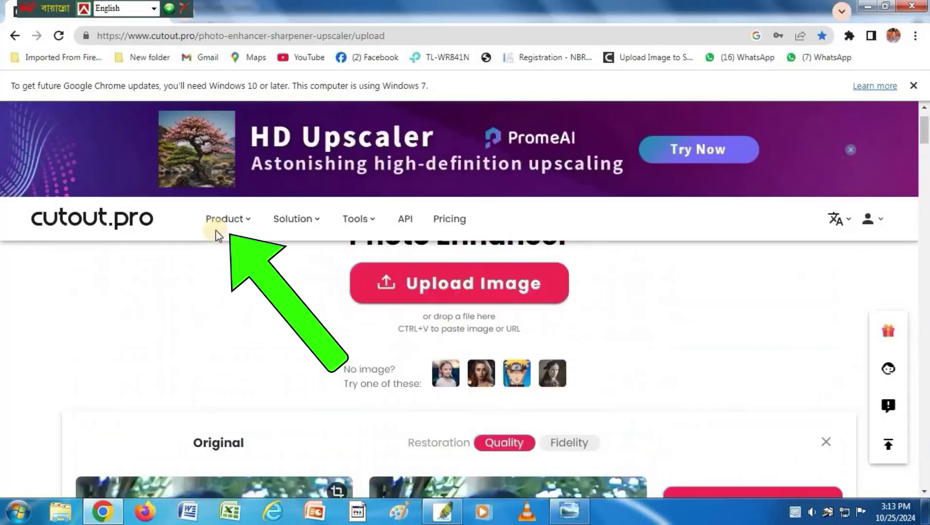
pyautogui.moveTo(217, 229)
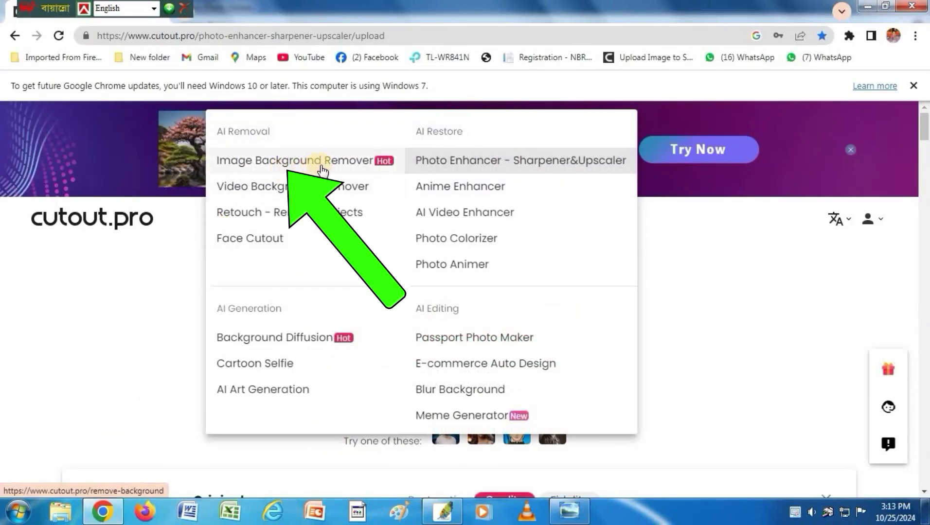
pyautogui.click(295, 165)
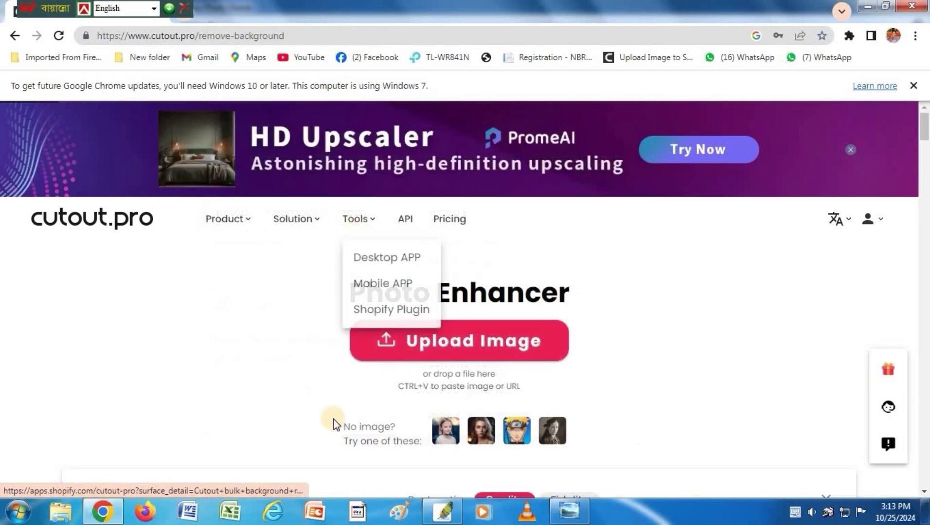
pyautogui.scroll(-1, 296, 427)
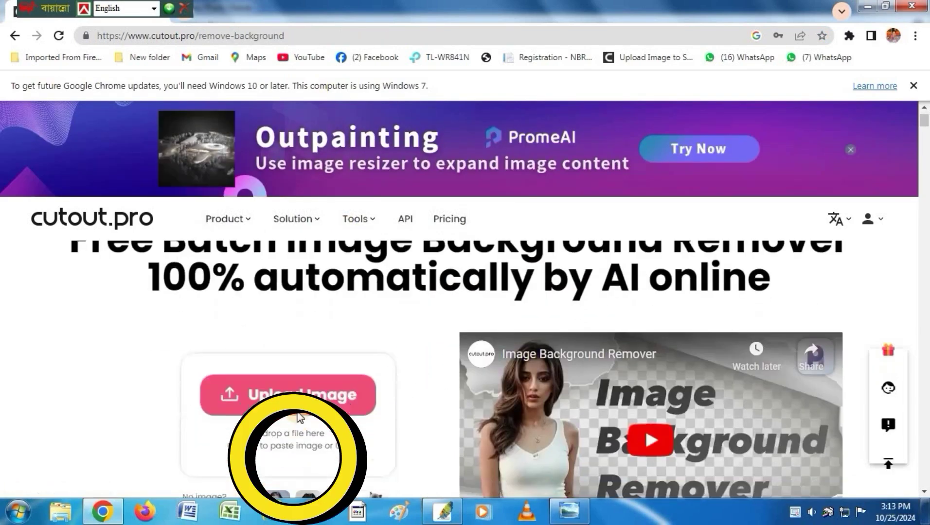
pyautogui.click(295, 399)
pyautogui.click(522, 267)
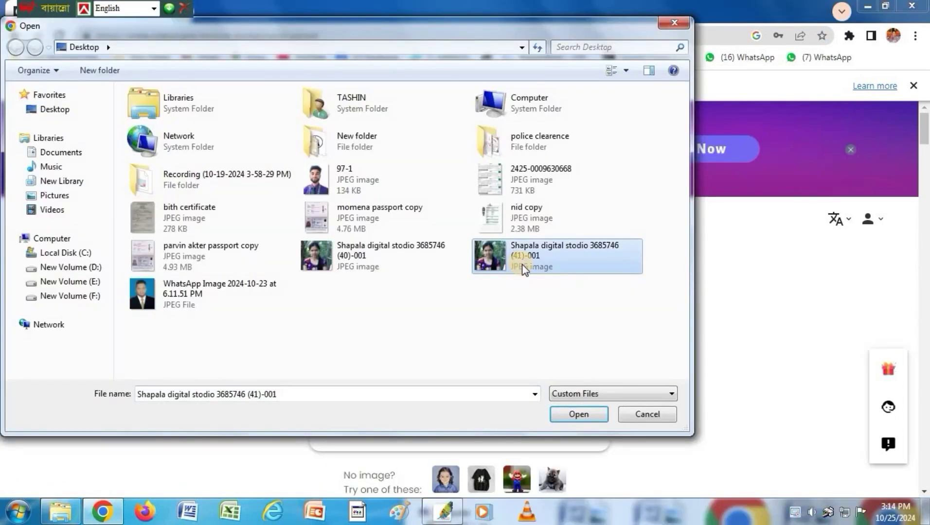
pyautogui.doubleClick(521, 267)
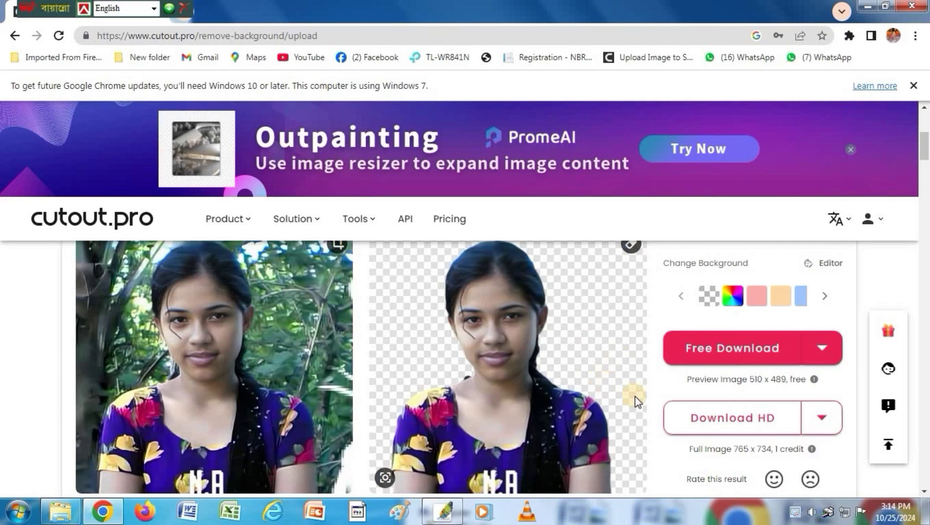
# - Replace the cut-out portrait's transparent background with a dark blue from the colour palette
pyautogui.scroll(1, 609, 373)
pyautogui.scroll(-1, 609, 374)
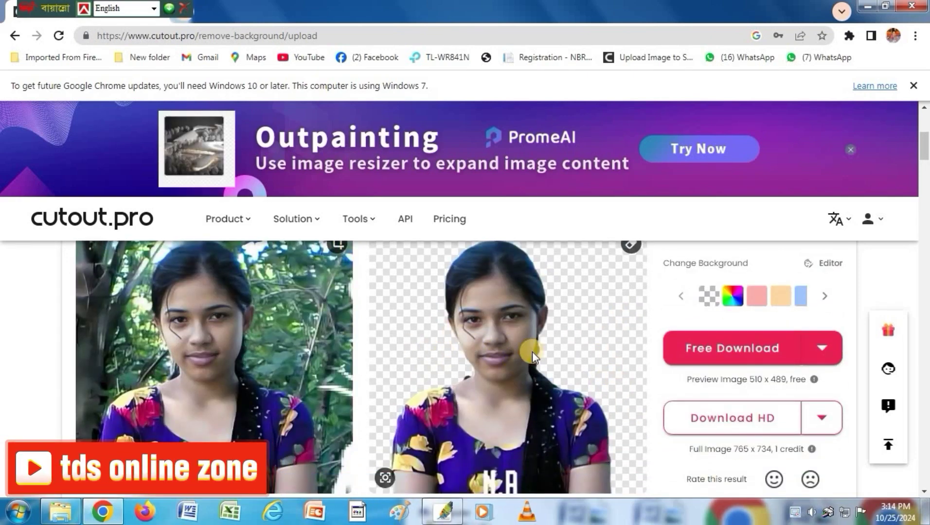
pyautogui.scroll(1, 584, 375)
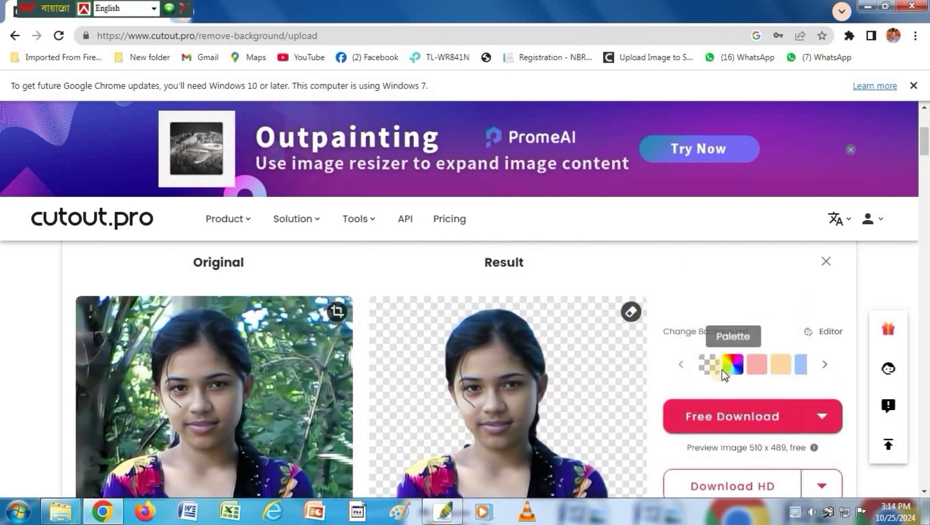
pyautogui.click(731, 378)
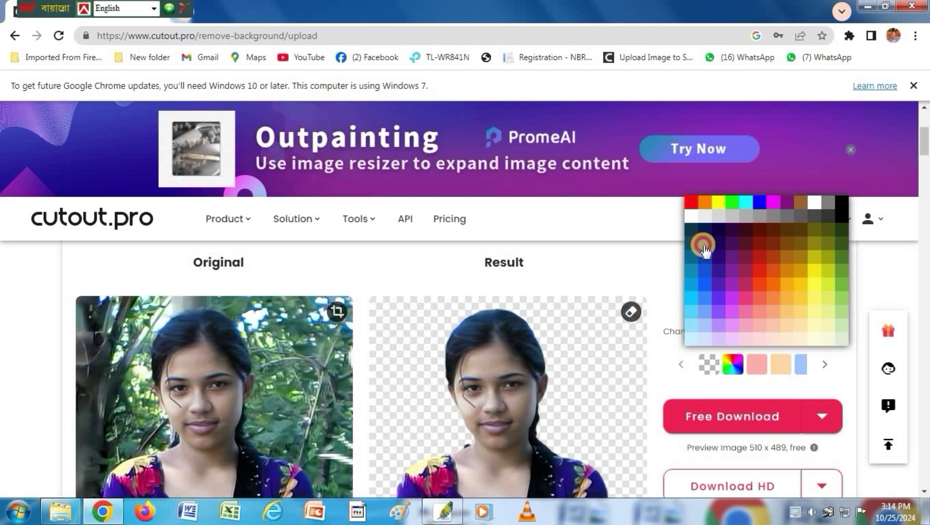
pyautogui.click(703, 252)
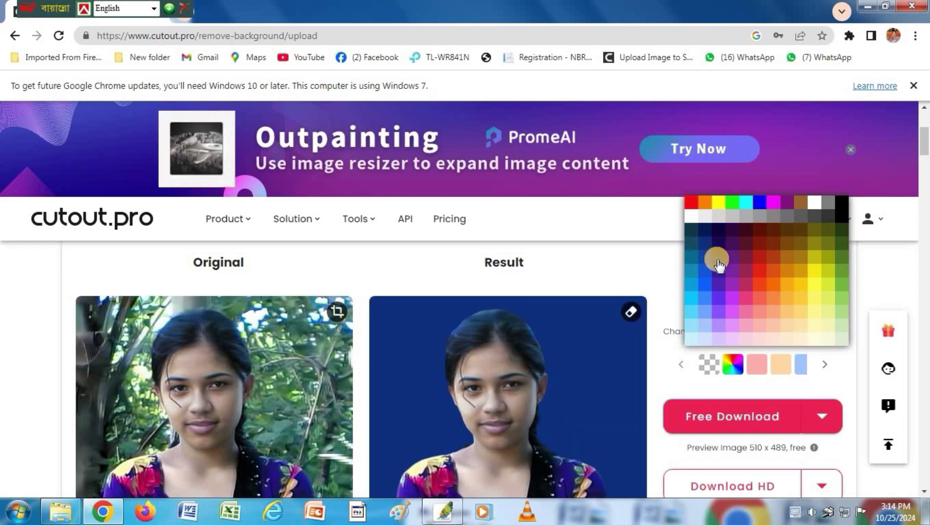
# - Download the blue-background portrait free in JPG format at 92% image quality
pyautogui.moveTo(821, 416)
pyautogui.click(803, 428)
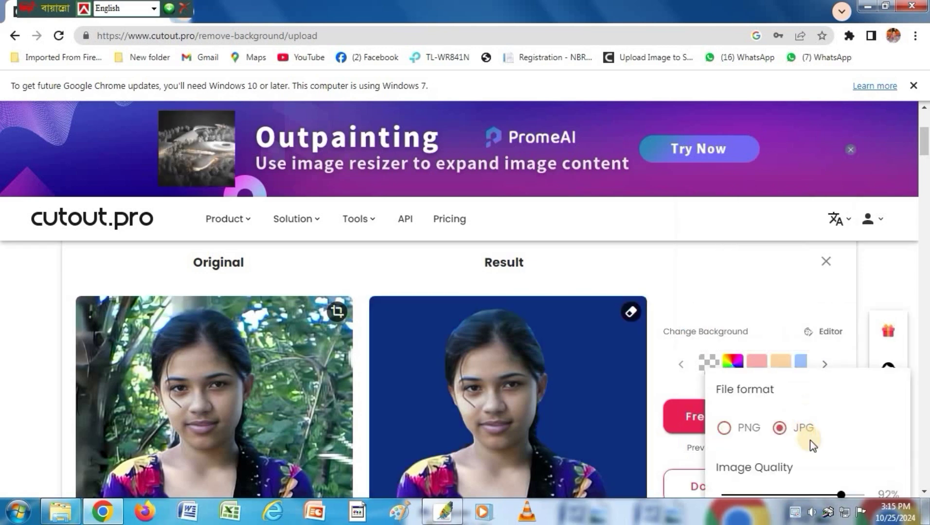
pyautogui.scroll(-1, 815, 441)
pyautogui.click(823, 468)
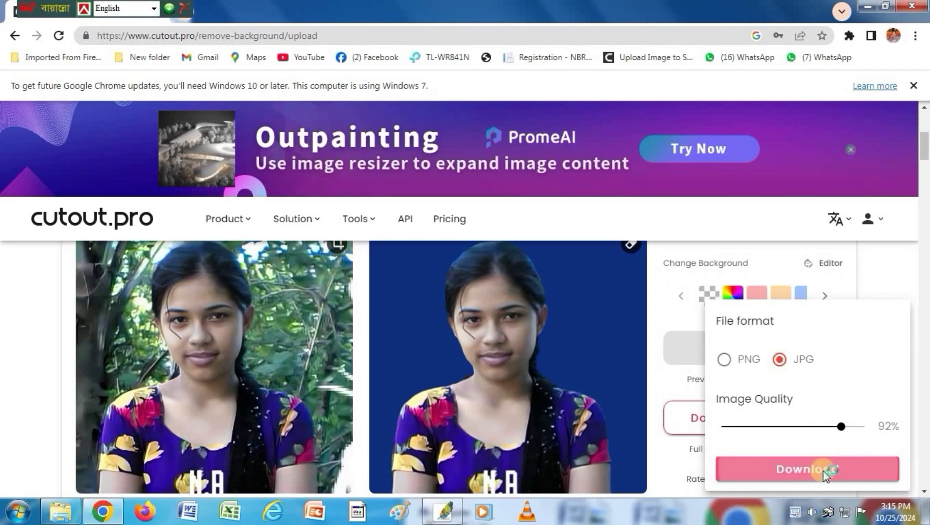
# - Open the downloaded portrait in Adobe Photoshop CS Middle East Version and maximize its document window
pyautogui.click(411, 84)
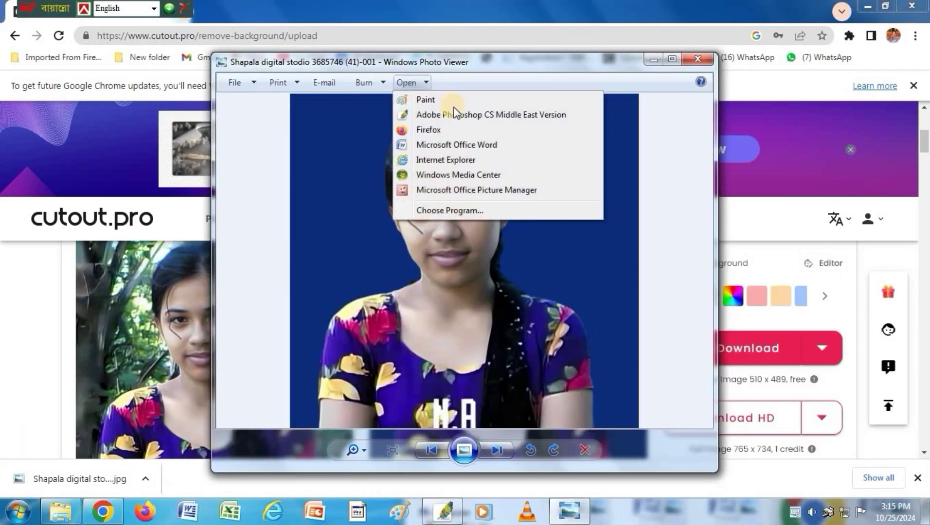
pyautogui.click(456, 119)
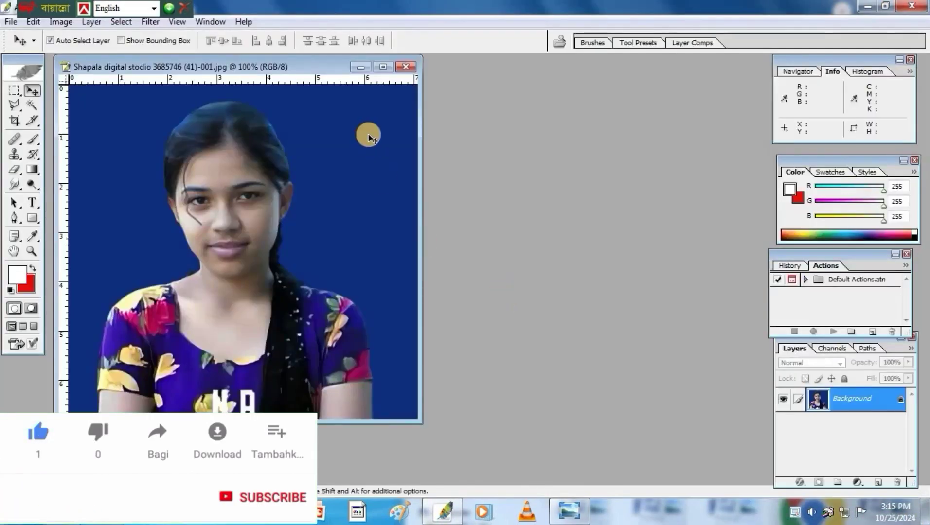
pyautogui.click(383, 66)
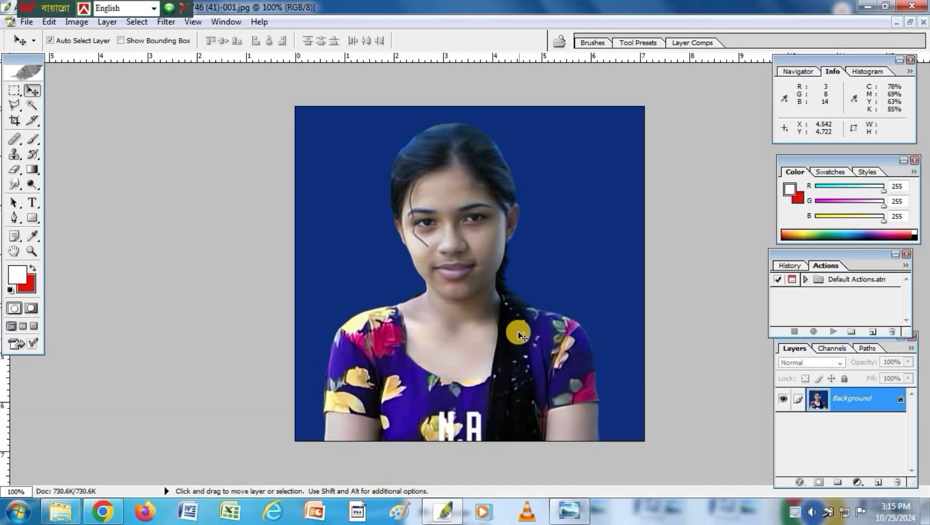
# - Select the darker skin areas of the face and neck with the Magic Wand at tolerance 32, adding areas to the selection
pyautogui.scroll(1, 516, 328)
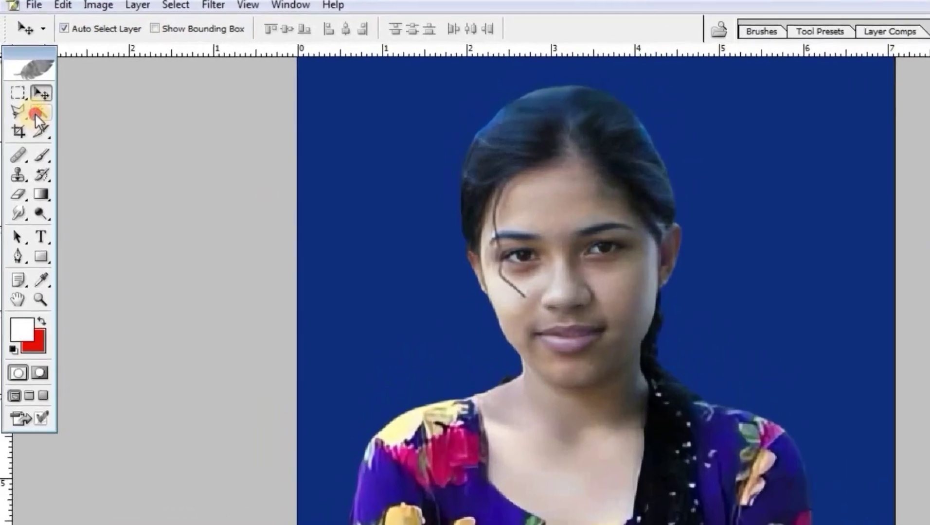
pyautogui.click(32, 105)
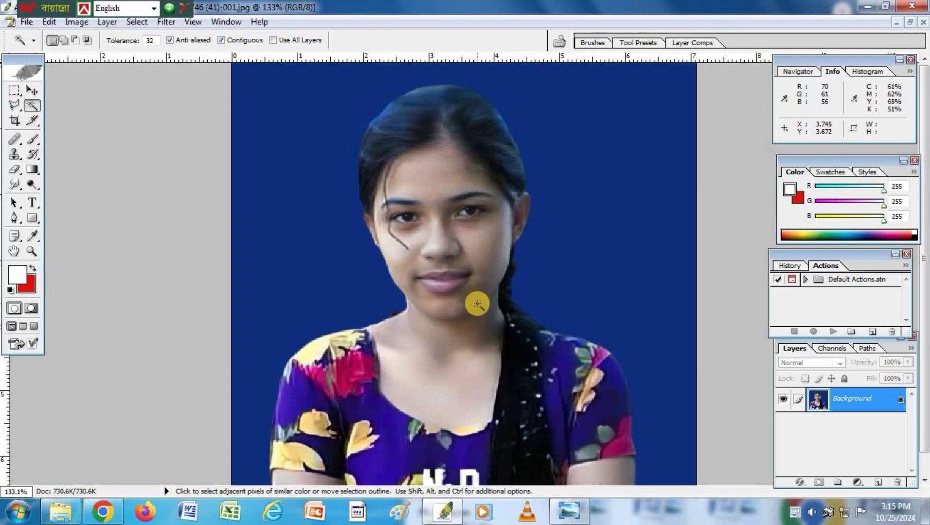
pyautogui.click(476, 304)
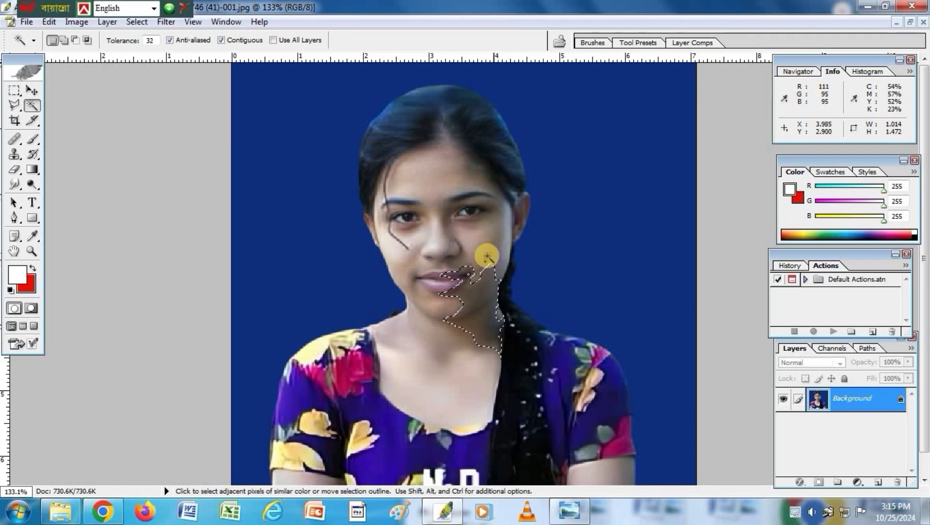
pyautogui.keyDown('shift'); pyautogui.click(492, 224); pyautogui.keyUp('shift')
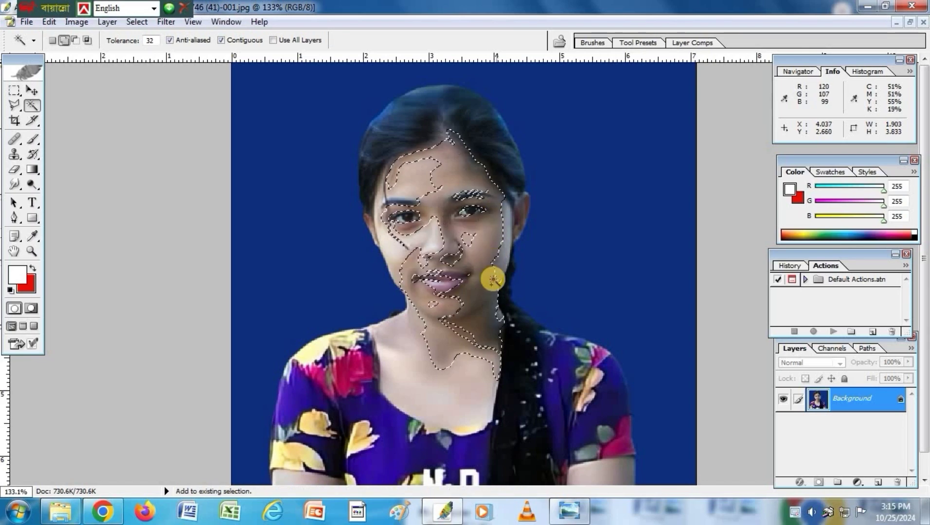
pyautogui.keyDown('shift'); pyautogui.click(455, 308); pyautogui.keyUp('shift')
pyautogui.keyDown('shift'); pyautogui.click(420, 333); pyautogui.keyUp('shift')
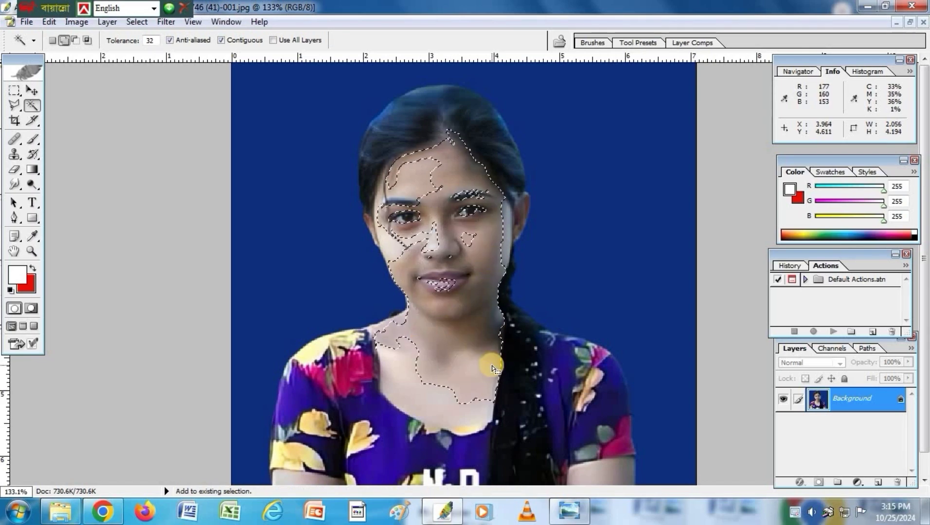
pyautogui.keyDown('shift'); pyautogui.click(471, 350); pyautogui.keyUp('shift')
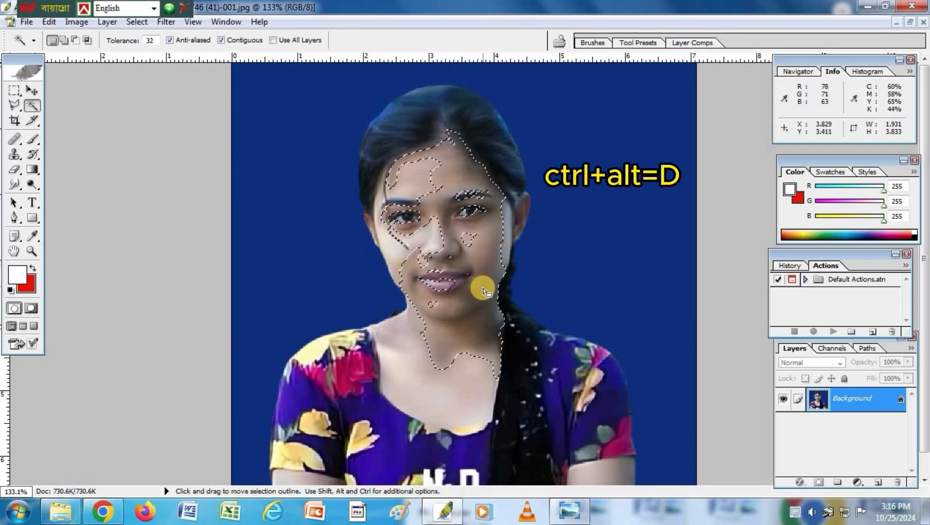
# - Feather the skin selection with a radius of 10 pixels
pyautogui.rightClick(462, 248)
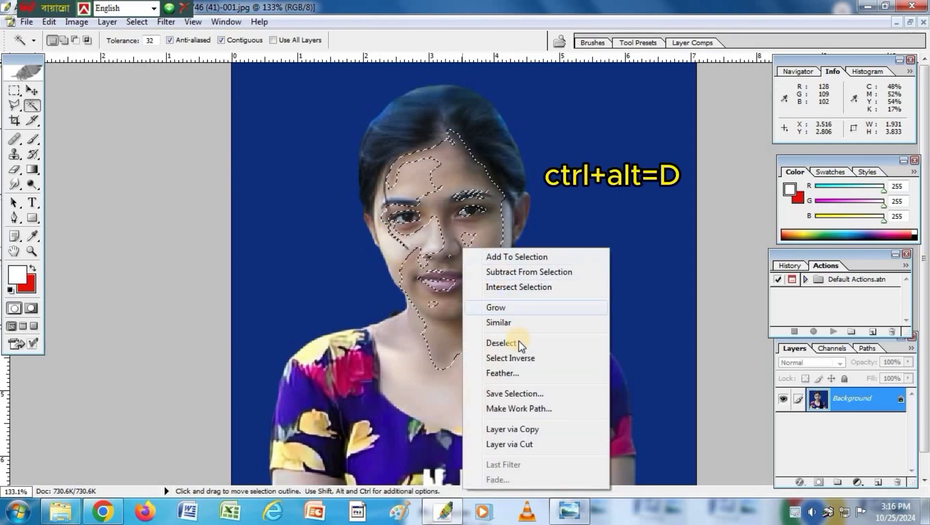
pyautogui.click(512, 374)
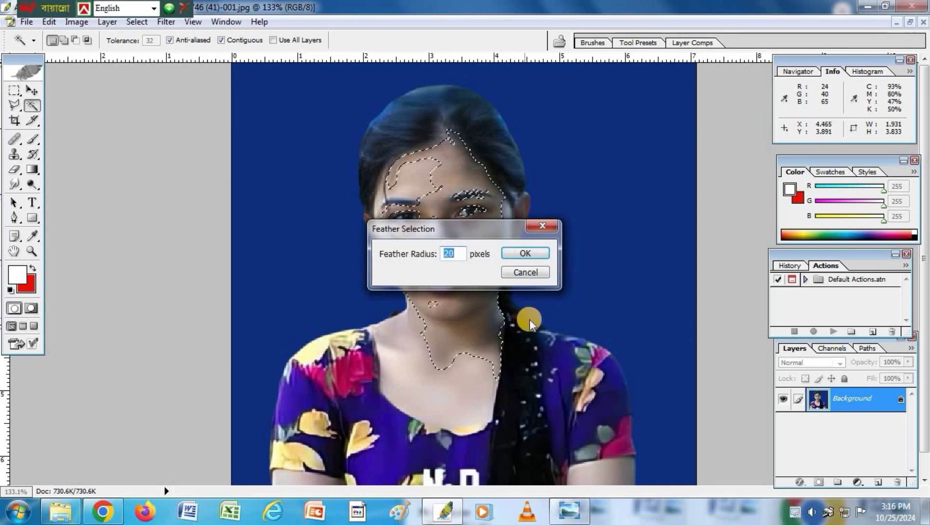
pyautogui.write('10')
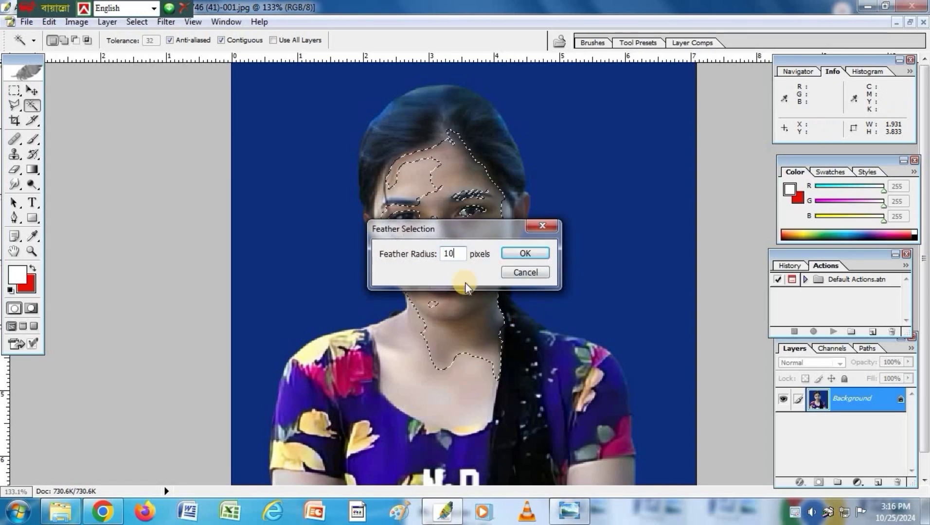
pyautogui.press('Return')
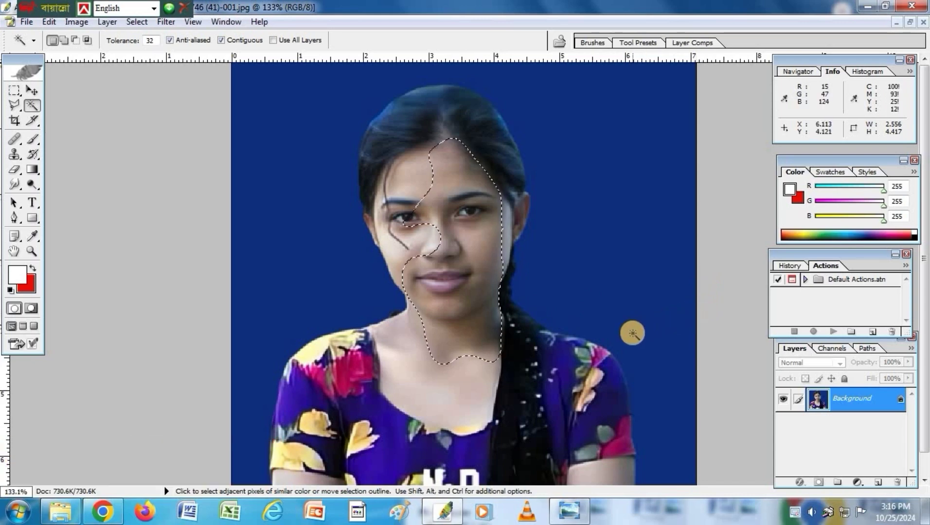
# - Lighten the selected skin with a Curves adjustment on the RGB channel and deselect the area
pyautogui.hotkey('ctrl', 'm')
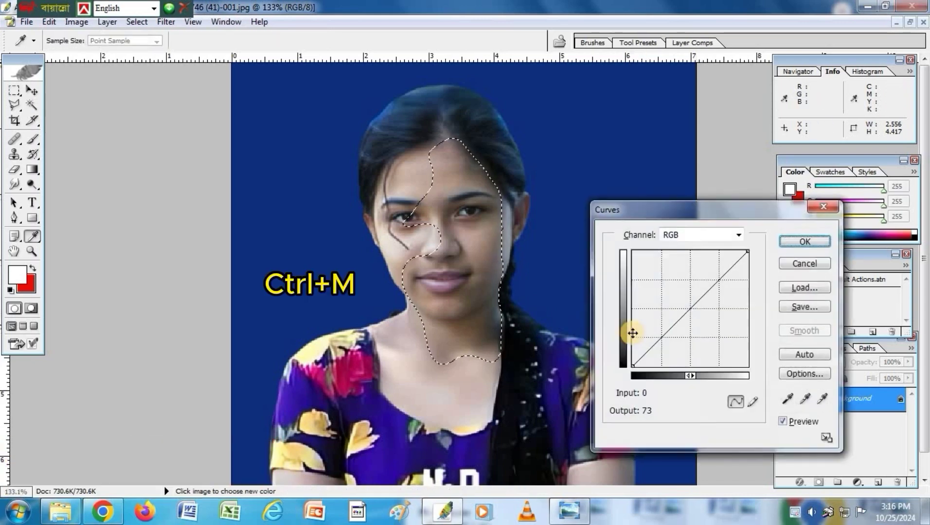
pyautogui.moveTo(690, 206); pyautogui.dragTo(659, 152)
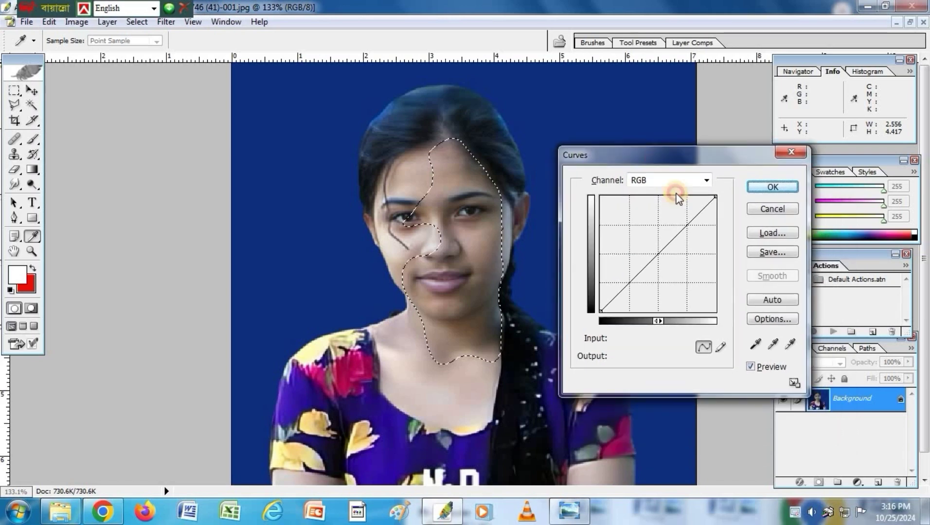
pyautogui.click(666, 190)
pyautogui.click(656, 194)
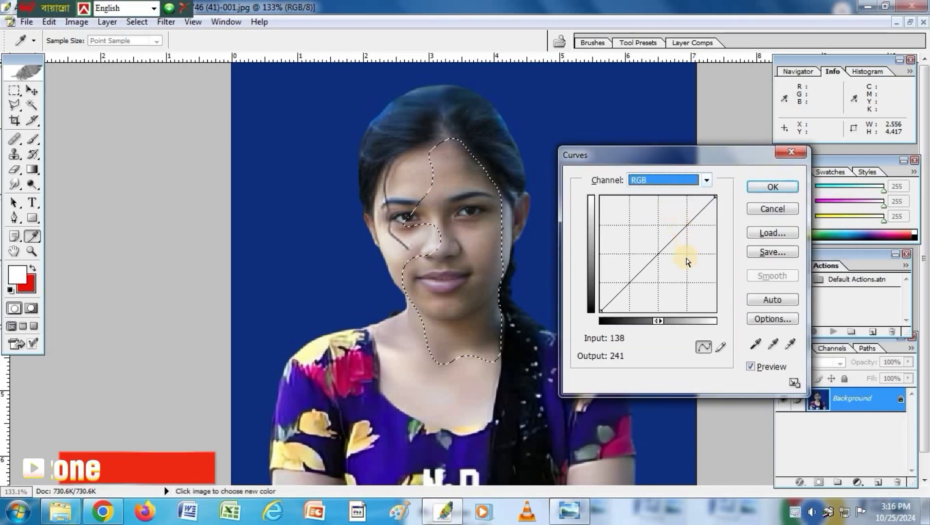
pyautogui.click(613, 293)
pyautogui.click(778, 188)
pyautogui.press('w')
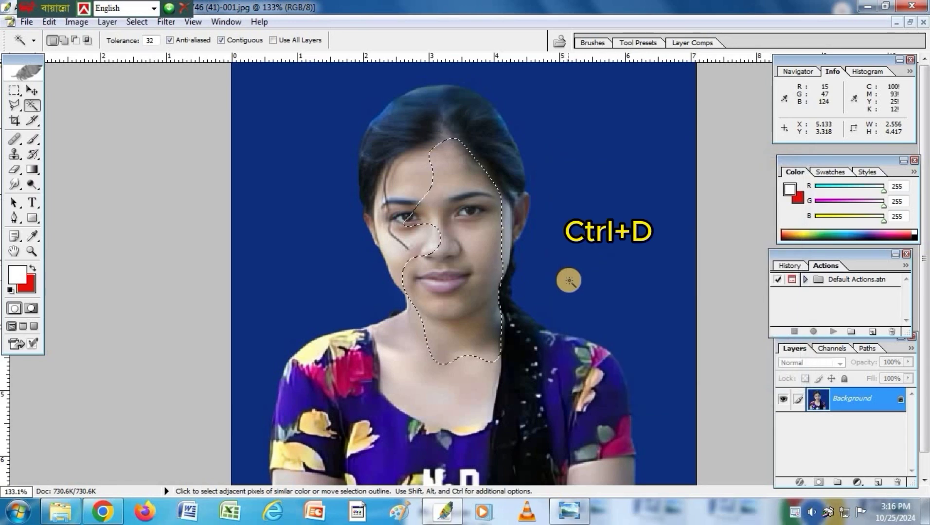
pyautogui.hotkey('ctrl', 'd')
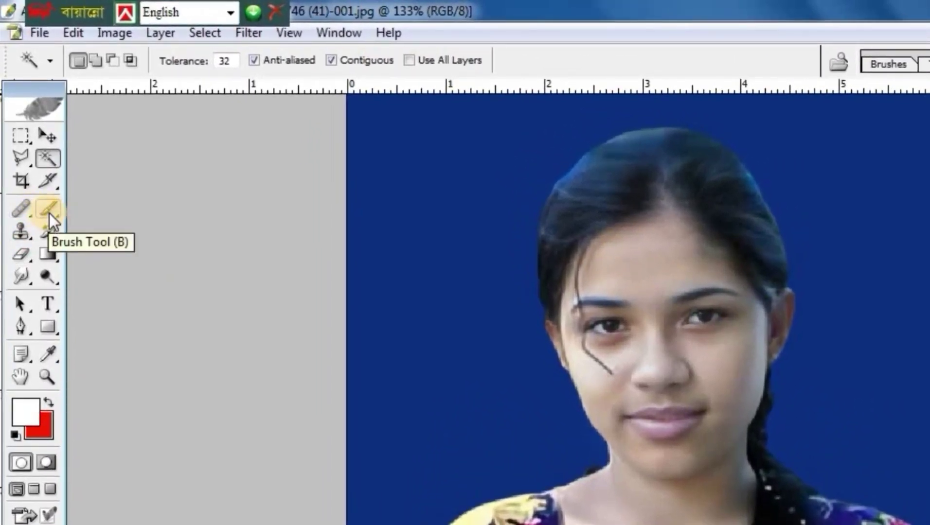
# - Set up the Brush tool with 20% opacity and 25% flow
pyautogui.click(50, 213)
pyautogui.moveTo(49, 213); pyautogui.dragTo(129, 209)
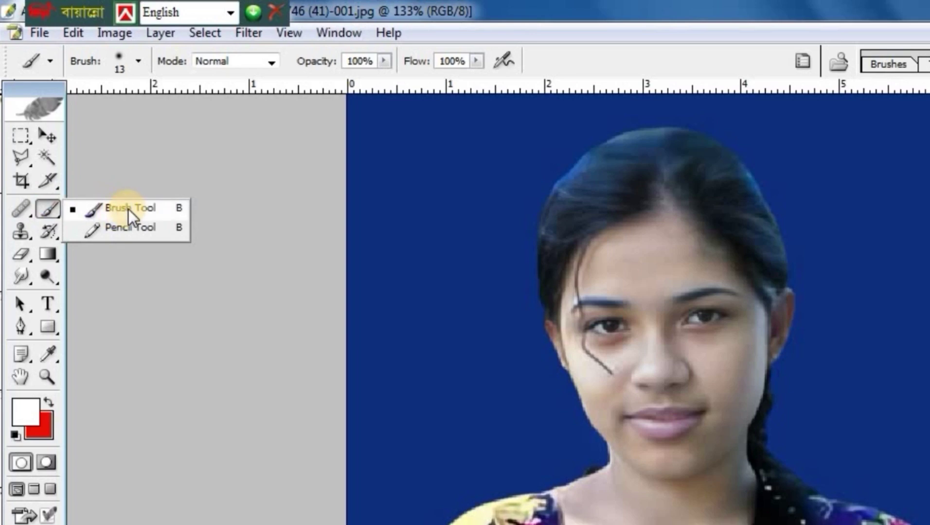
pyautogui.click(128, 209)
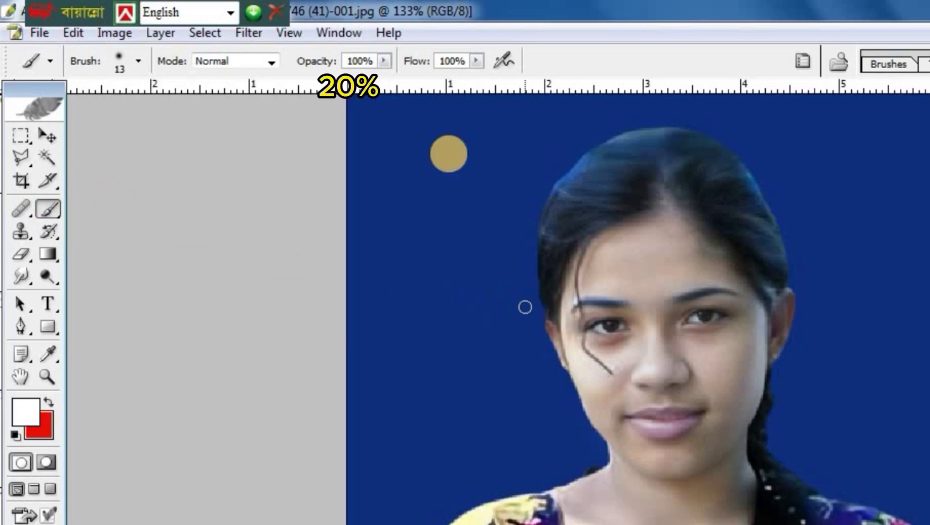
pyautogui.press('2')
pyautogui.click(464, 62)
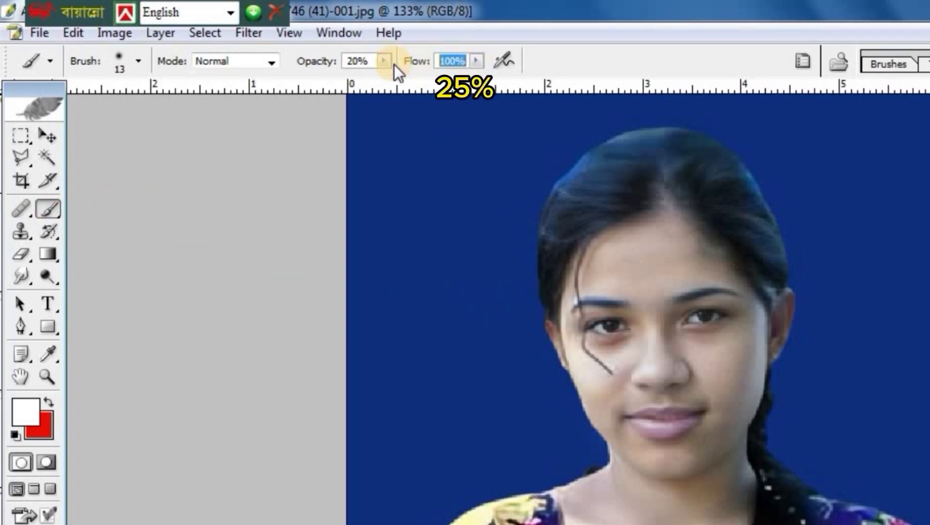
pyautogui.write('25')
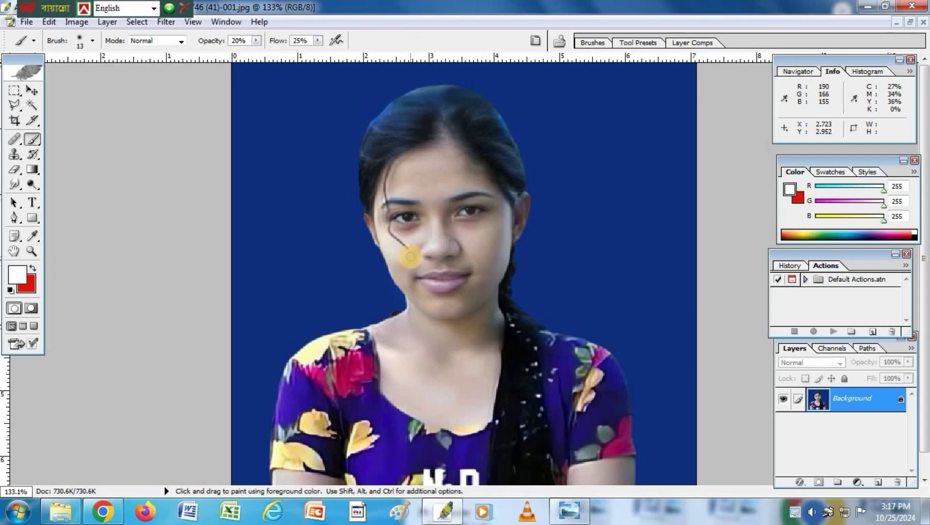
# - Brush white lightly over the nose and cheeks with 30 and 20 pixel brushes to brighten the skin
pyautogui.press('[')
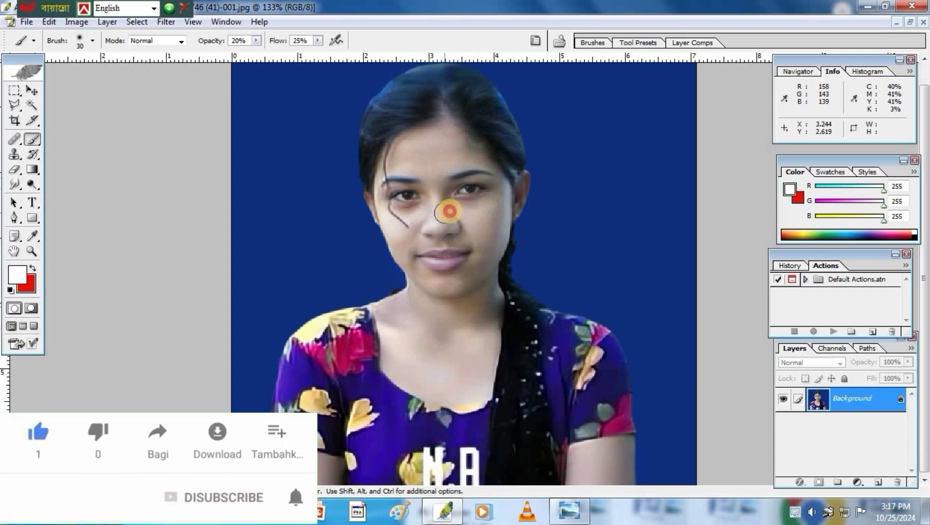
pyautogui.moveTo(448, 209)
pyautogui.mouseDown()
pyautogui.moveTo(471, 272)
pyautogui.moveTo(486, 240)
pyautogui.moveTo(494, 291)
pyautogui.moveTo(484, 311)
pyautogui.moveTo(442, 325)
pyautogui.moveTo(425, 282)
pyautogui.moveTo(448, 140)
pyautogui.moveTo(442, 210)
pyautogui.mouseUp()
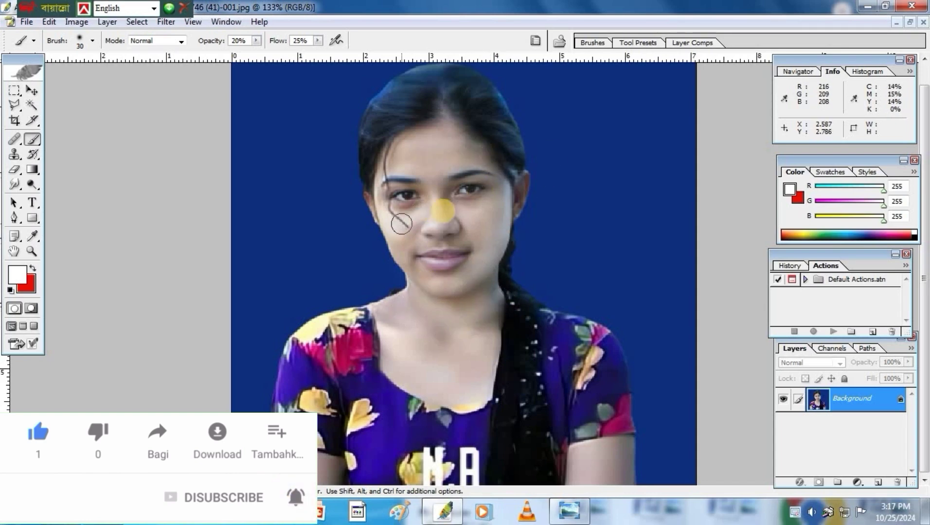
pyautogui.press(']')
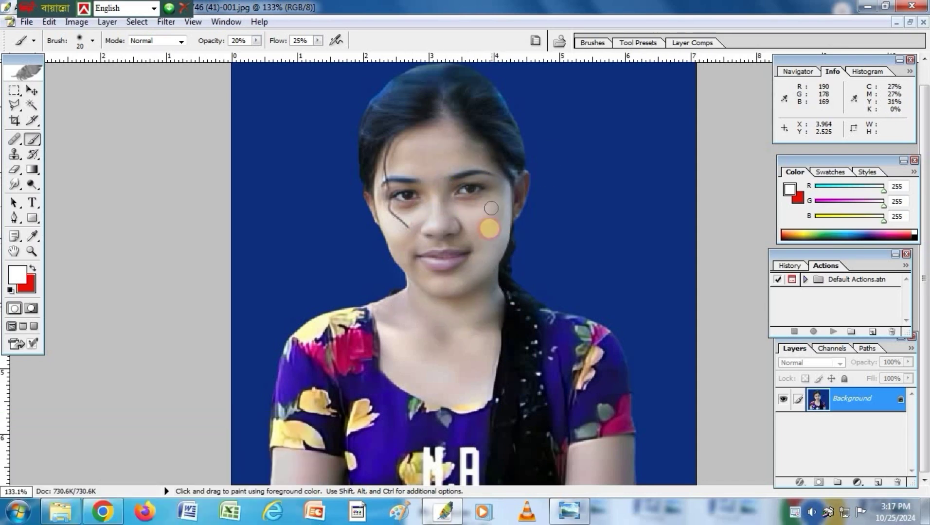
pyautogui.scroll(1, 527, 291)
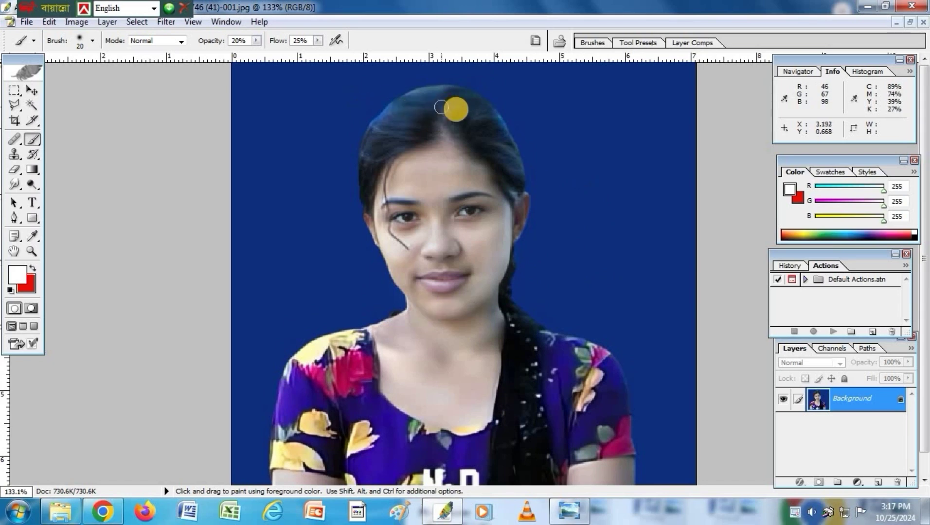
pyautogui.moveTo(440, 107)
pyautogui.mouseDown()
pyautogui.moveTo(396, 105)
pyautogui.moveTo(500, 106)
pyautogui.moveTo(488, 118)
pyautogui.moveTo(258, 106)
pyautogui.mouseUp()
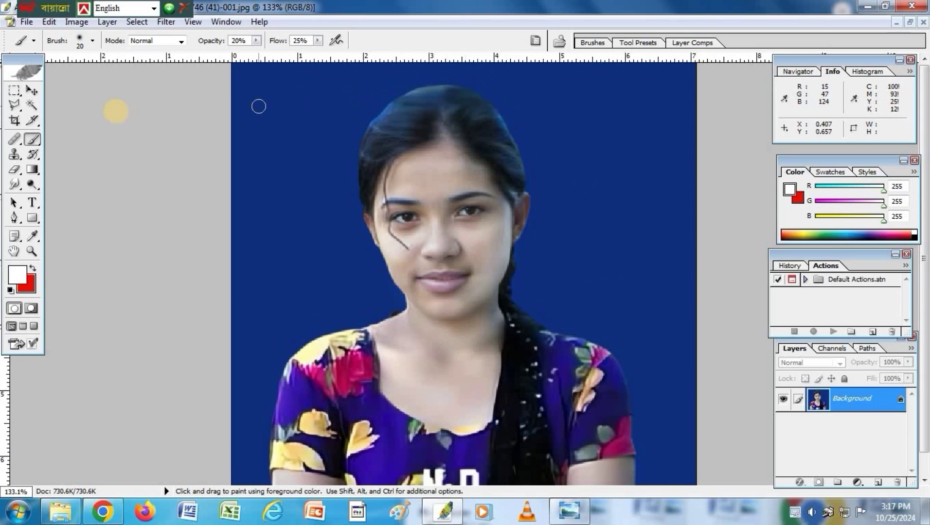
# - Select the hair on top of the head with the Magic Wand at tolerance 32, adding areas, and feather the selection
pyautogui.click(26, 105)
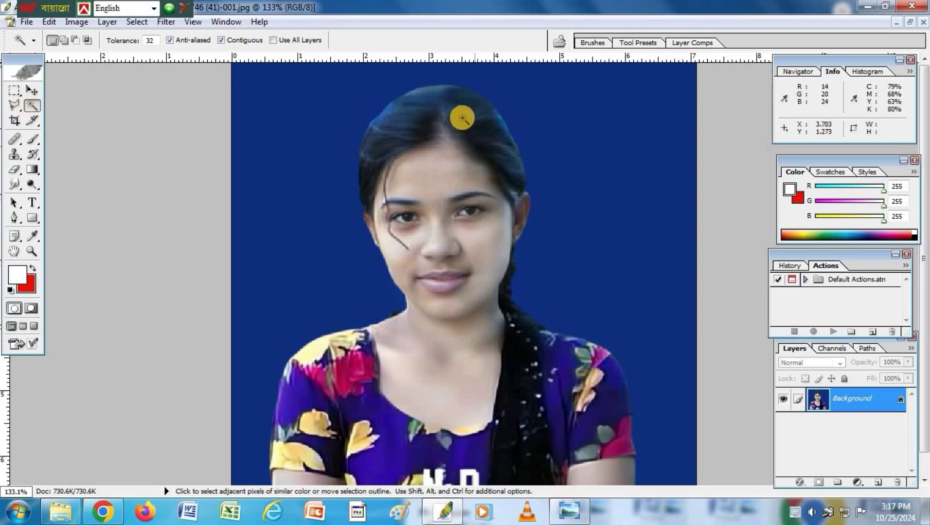
pyautogui.keyDown('shift'); pyautogui.click(474, 106); pyautogui.keyUp('shift')
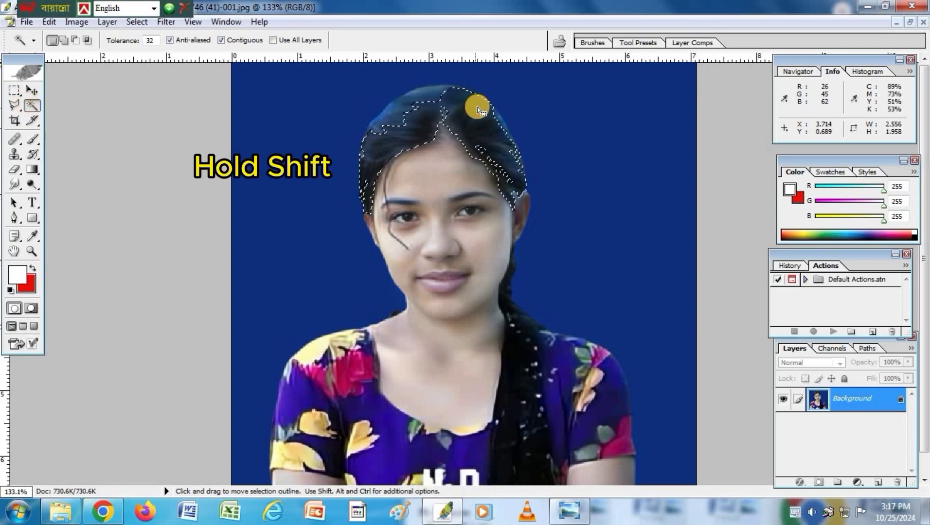
pyautogui.keyDown('shift'); pyautogui.click(430, 97); pyautogui.keyUp('shift')
pyautogui.keyDown('shift'); pyautogui.click(415, 98); pyautogui.keyUp('shift')
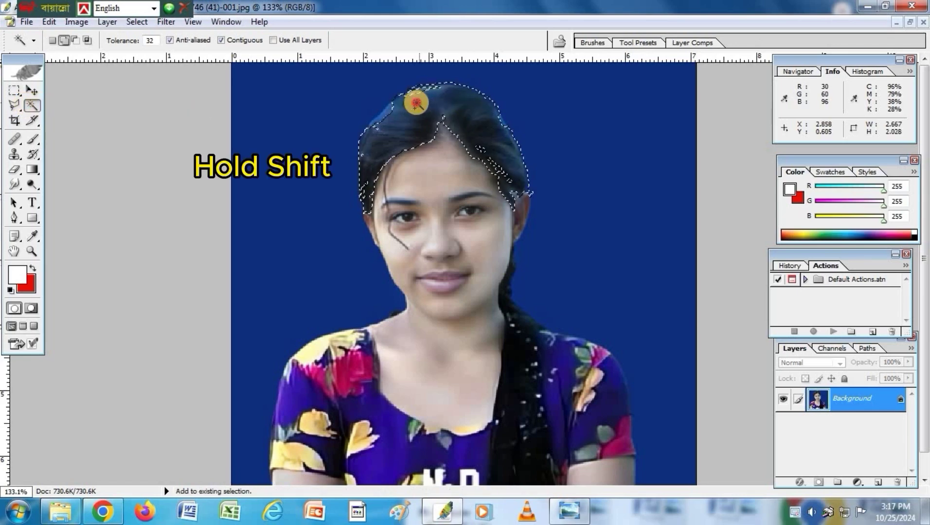
pyautogui.keyDown('shift'); pyautogui.click(396, 111); pyautogui.keyUp('shift')
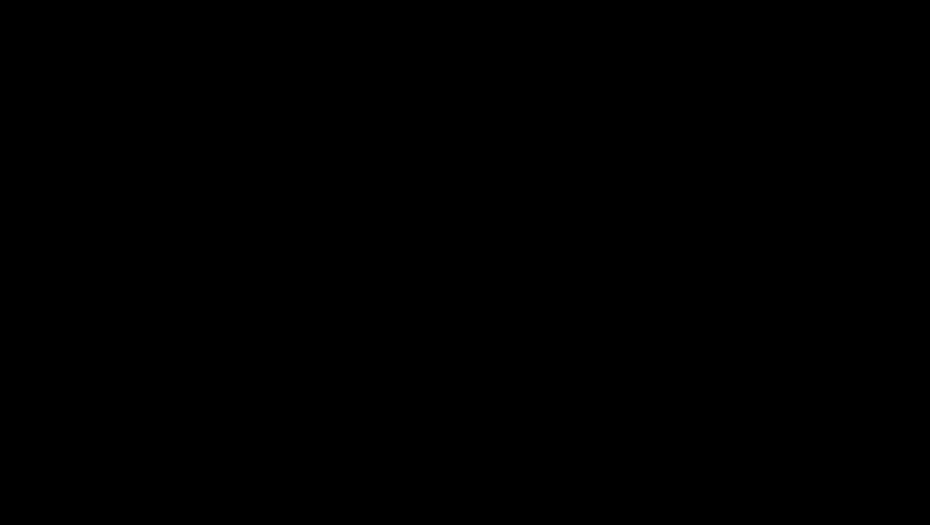
pyautogui.rightClick(428, 116)
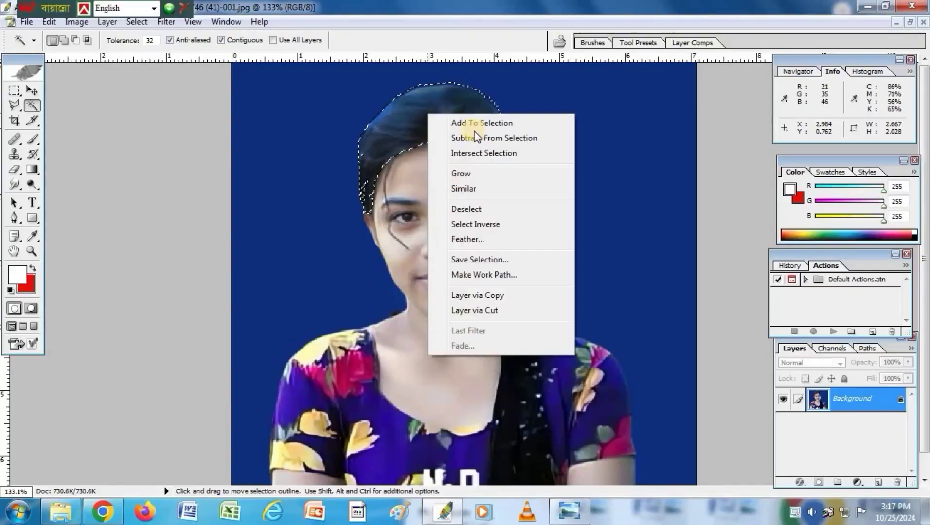
pyautogui.click(473, 239)
pyautogui.press('Return')
# - Darken the selected hair with an RGB Curves point at input 142, output 92, and deselect the area
pyautogui.hotkey('ctrl', 'm')
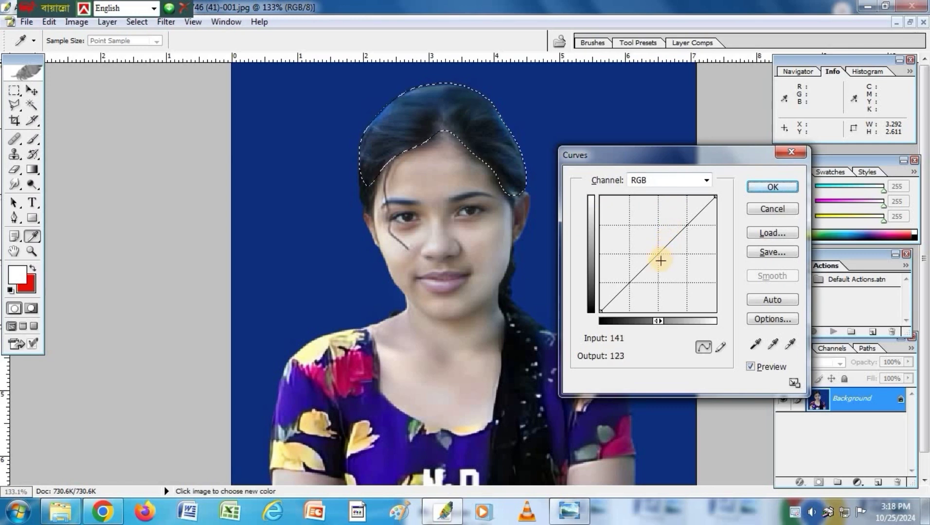
pyautogui.moveTo(661, 261); pyautogui.dragTo(665, 262)
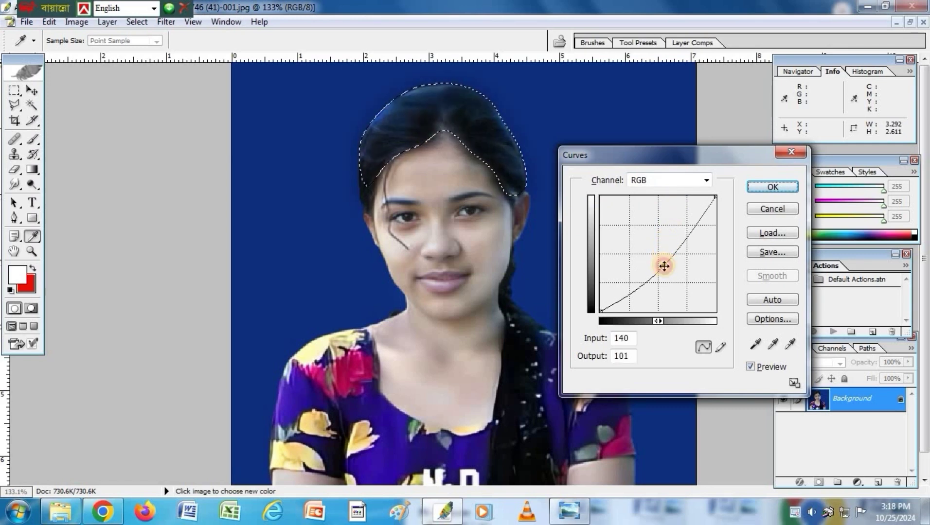
pyautogui.moveTo(664, 266); pyautogui.dragTo(664, 271)
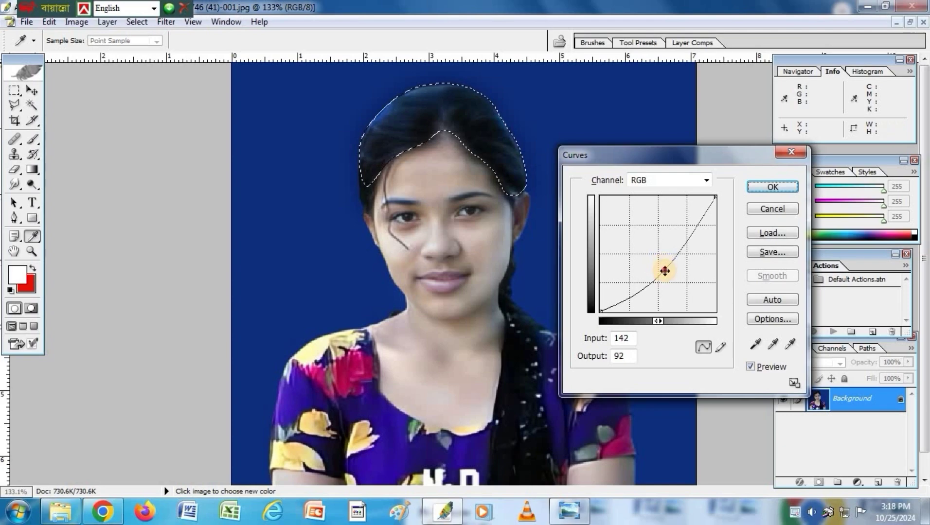
pyautogui.press('Return')
pyautogui.press('w')
pyautogui.hotkey('ctrl', 'd')
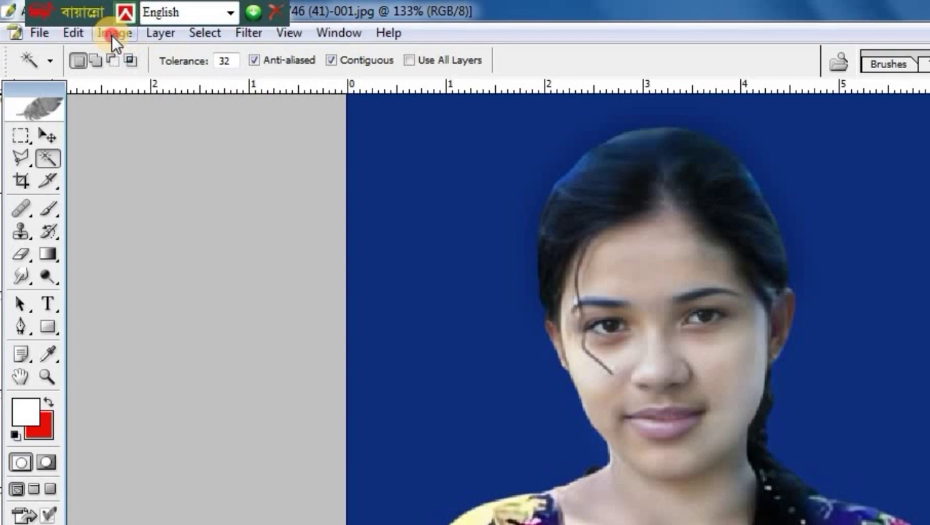
# - Increase the contrast of the whole portrait with a Brightness/Contrast adjustment
pyautogui.click(112, 35)
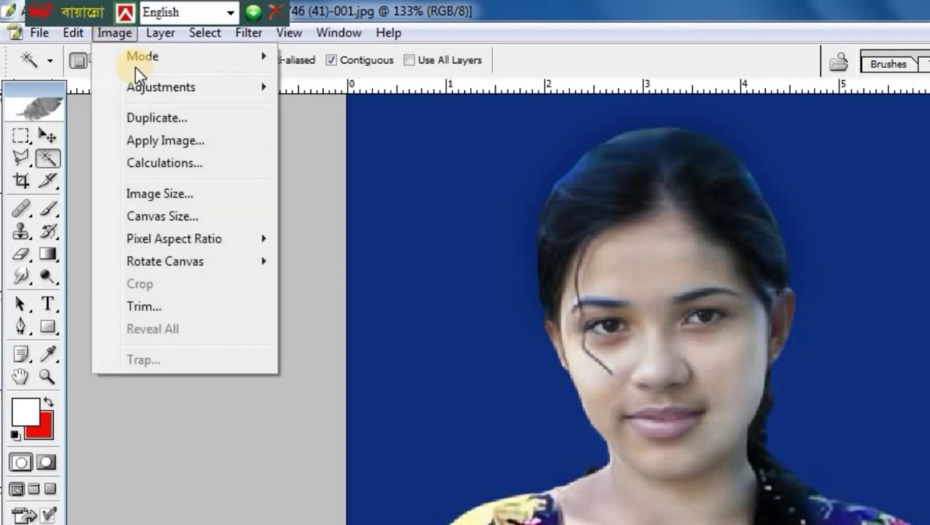
pyautogui.moveTo(157, 90)
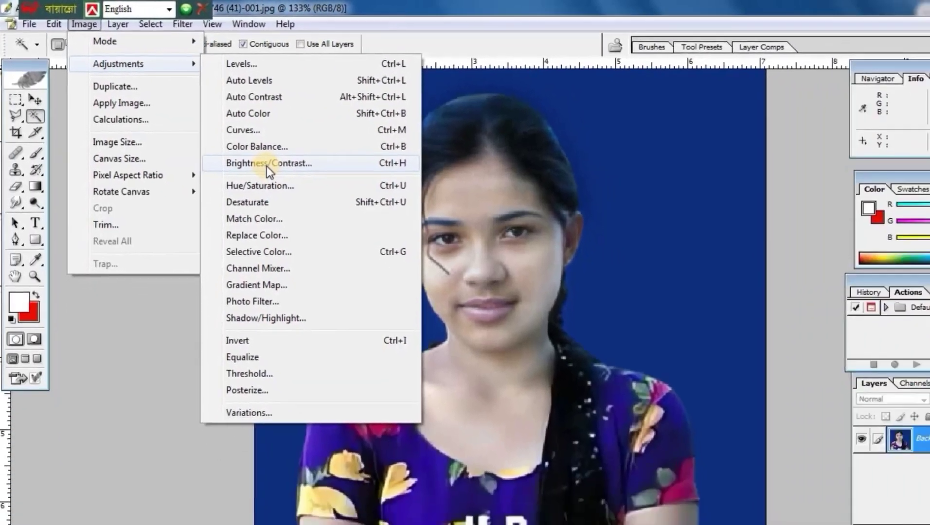
pyautogui.click(340, 209)
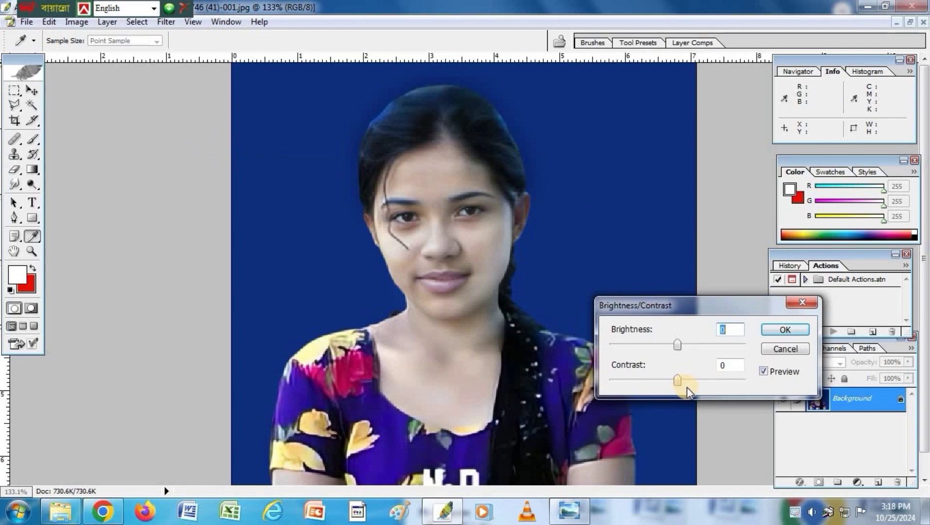
pyautogui.moveTo(681, 380); pyautogui.dragTo(690, 380)
pyautogui.click(784, 330)
pyautogui.press('w')
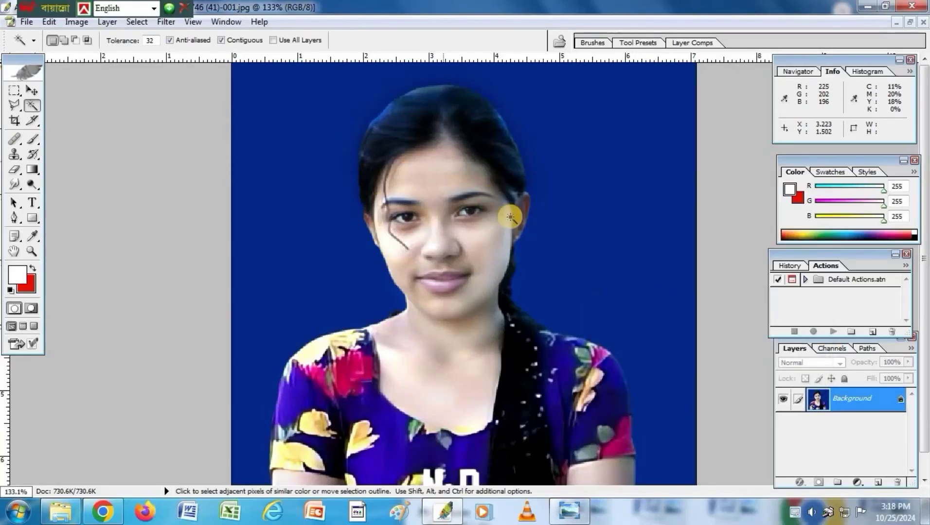
# - Apply a Levels adjustment to the RGB channel with input levels 0, 1.00 and 255
pyautogui.hotkey('ctrl', 'l')
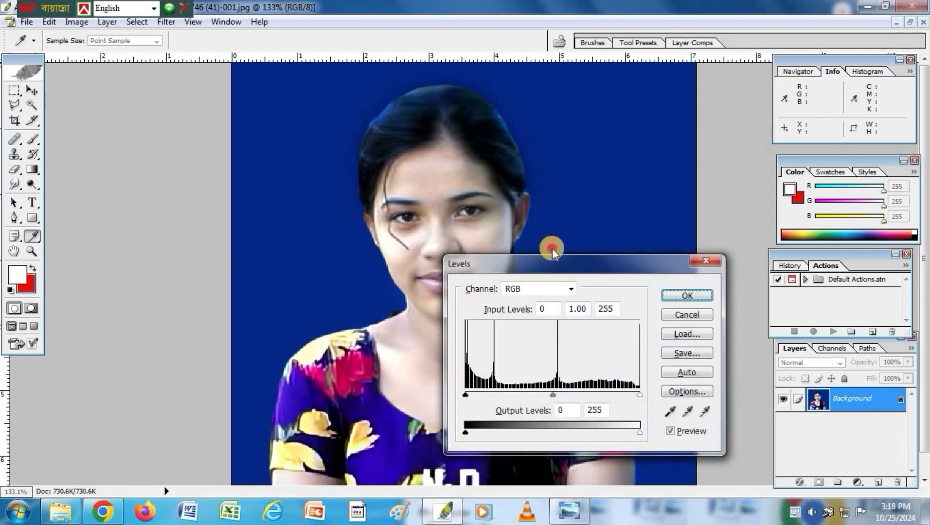
pyautogui.moveTo(528, 272); pyautogui.dragTo(636, 185)
pyautogui.click(643, 202)
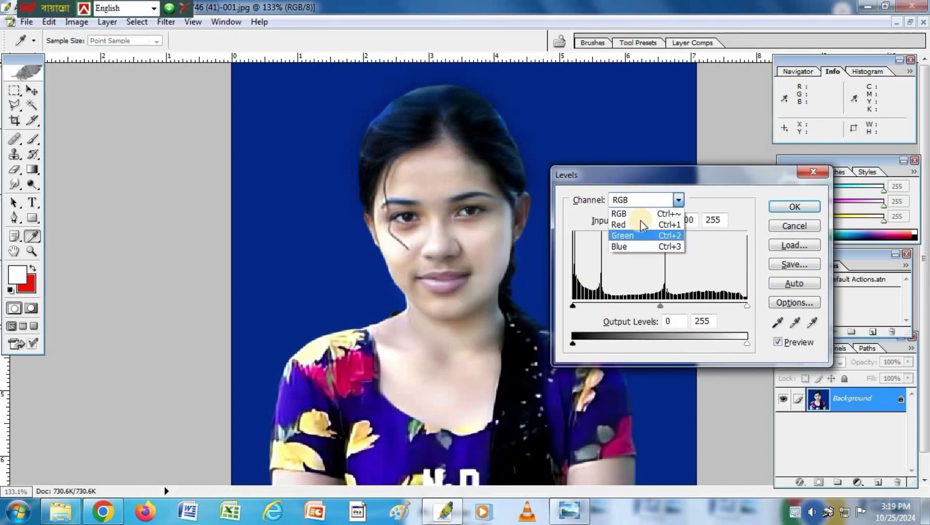
pyautogui.click(635, 201)
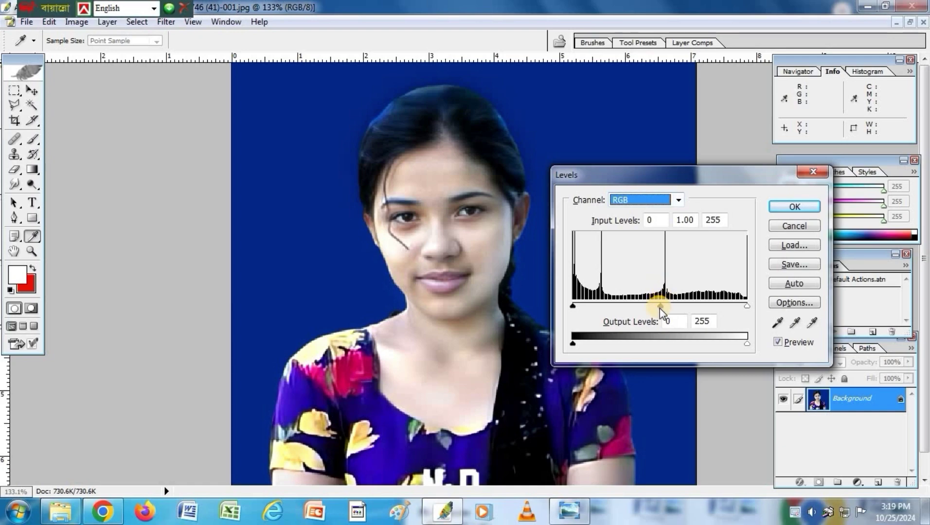
pyautogui.moveTo(656, 307); pyautogui.dragTo(661, 306)
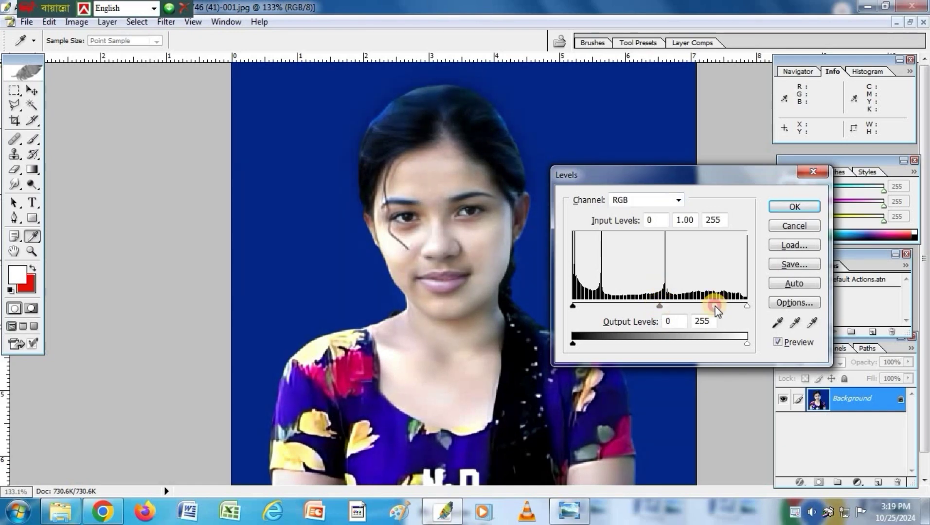
pyautogui.press('Return')
pyautogui.press('w')
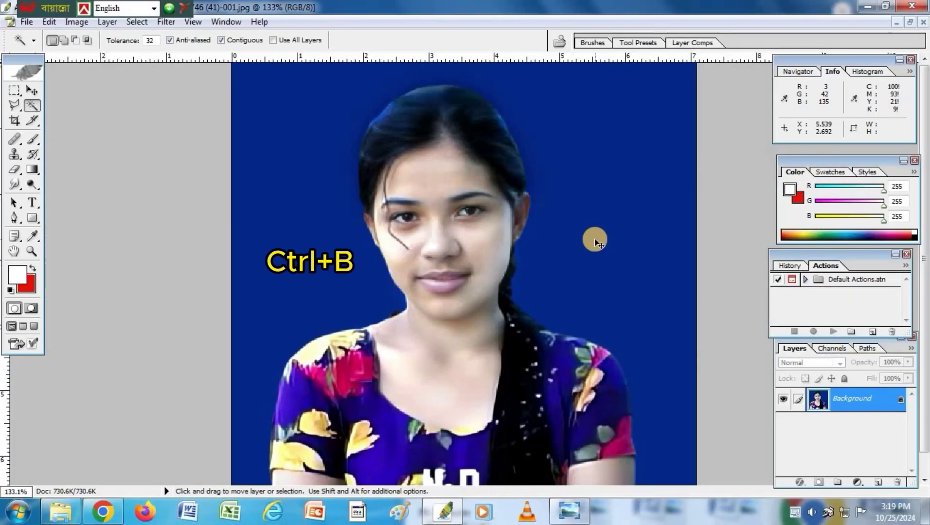
# - Shift the portrait's midtones toward yellow at -23 and slightly toward red with a Color Balance adjustment
pyautogui.hotkey('ctrl', 'b')
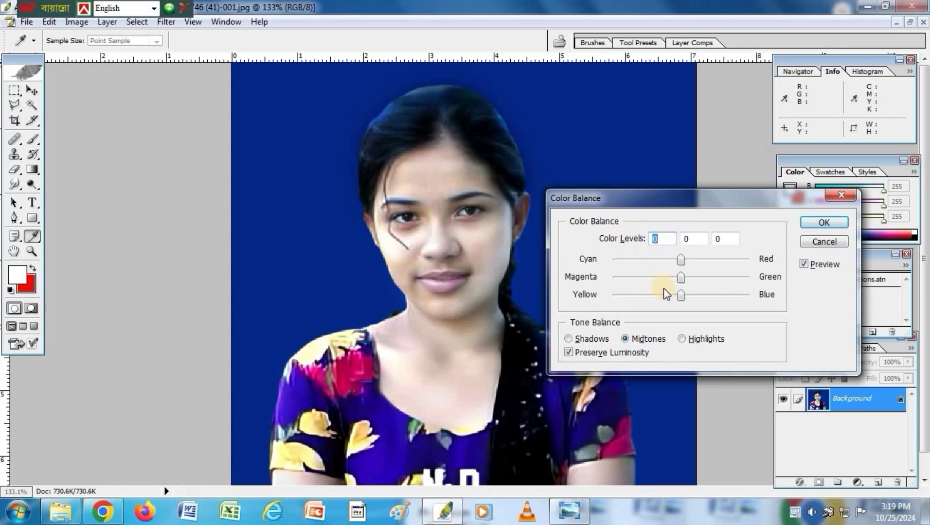
pyautogui.moveTo(671, 300); pyautogui.dragTo(665, 301)
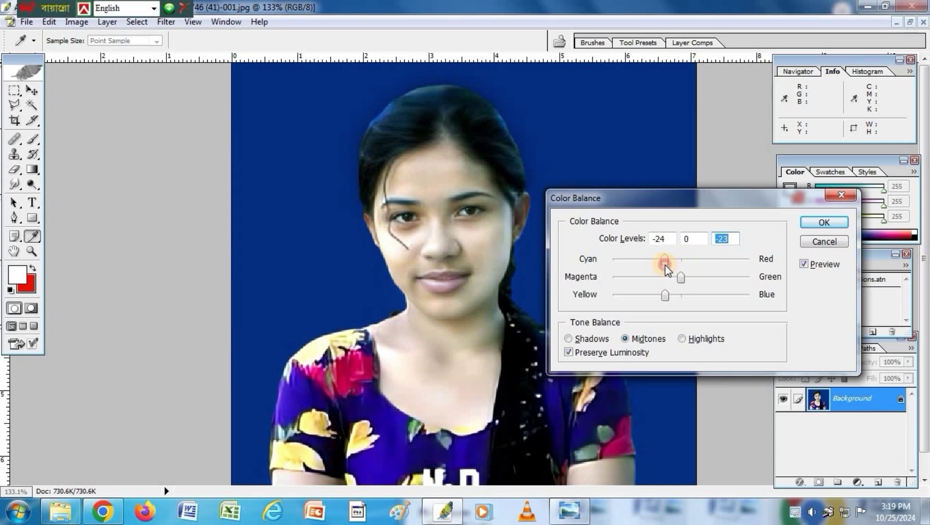
pyautogui.moveTo(662, 269); pyautogui.dragTo(701, 270)
pyautogui.click(823, 223)
pyautogui.press('w')
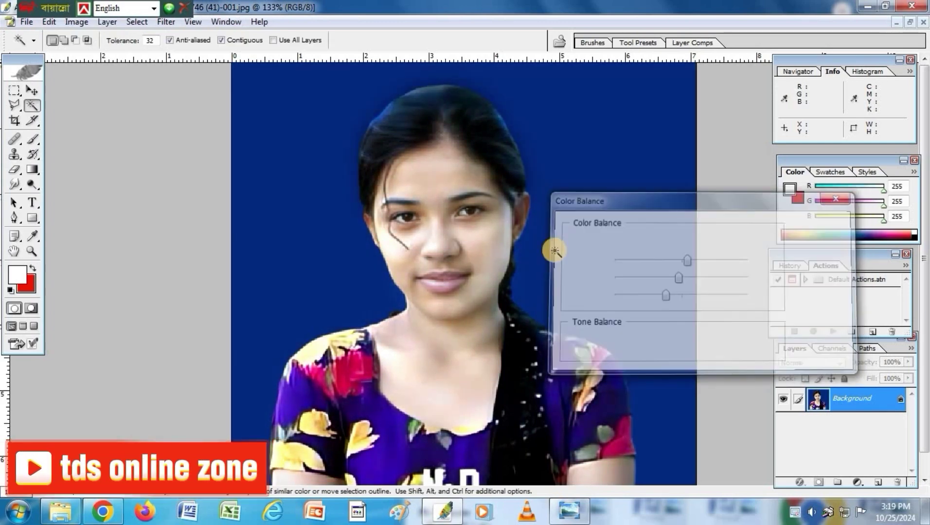
# - Set the Crop tool to a width of 1.5 in, height of 1.9 in and resolution of 300 pixels/inch
pyautogui.hotkey('ctrl', '-')
pyautogui.hotkey('ctrl', '-')
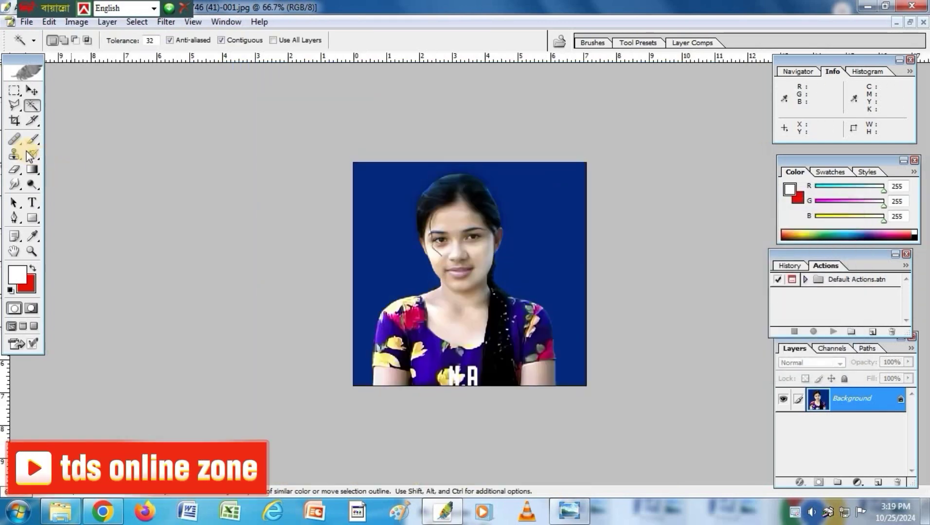
pyautogui.click(13, 123)
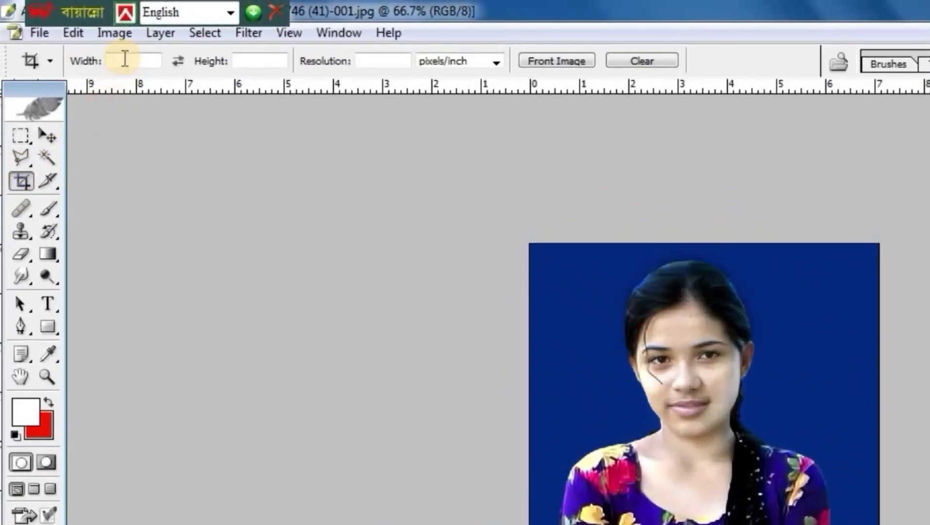
pyautogui.click(84, 39)
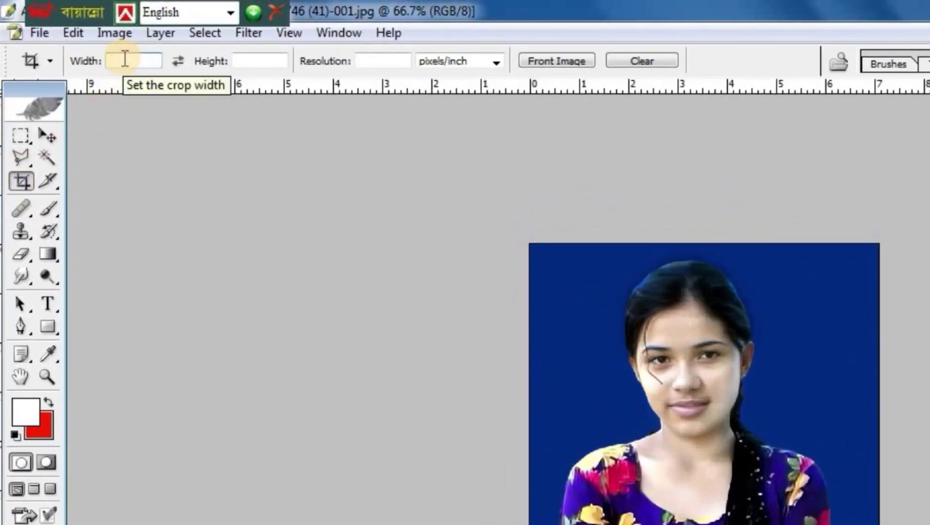
pyautogui.write('1.5')
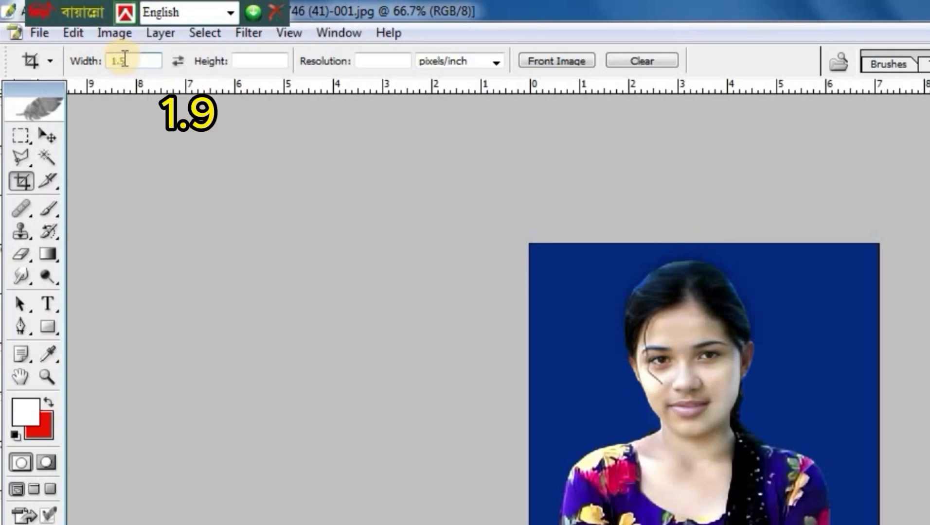
pyautogui.click(239, 62)
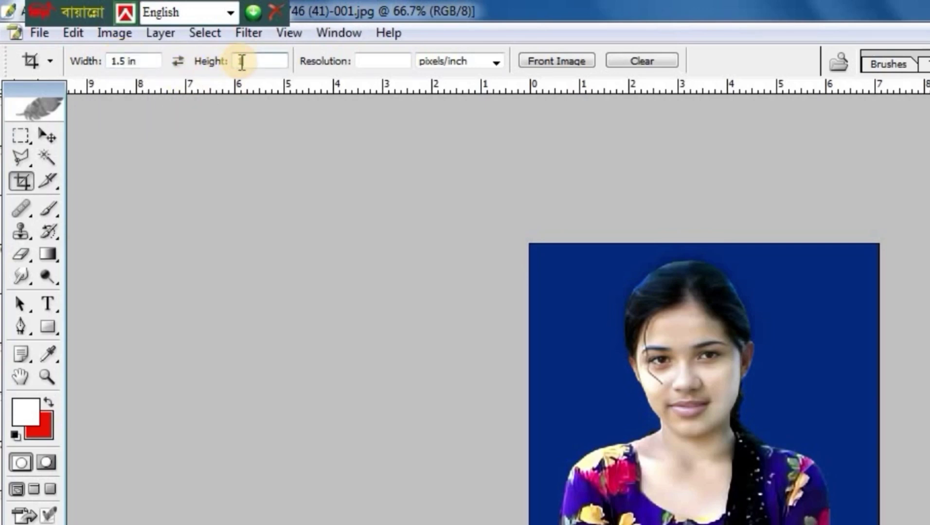
pyautogui.write('1.9')
pyautogui.click(376, 60)
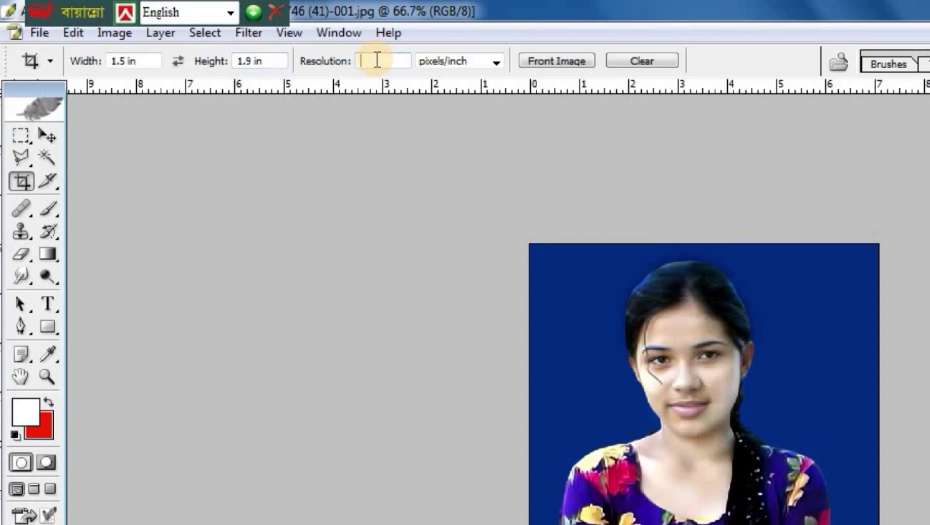
pyautogui.write('300')
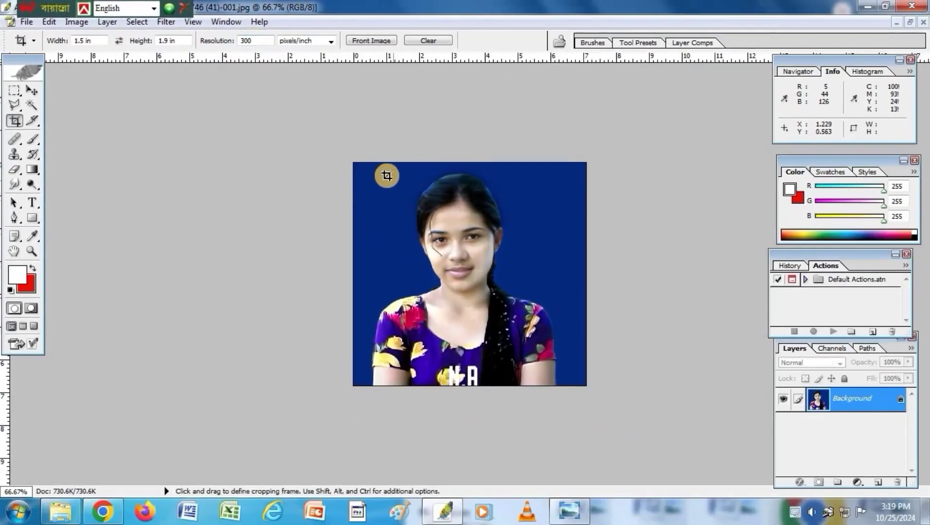
# - Crop the portrait to the head and shoulders, with the crop frame centred around the face
pyautogui.moveTo(387, 163); pyautogui.dragTo(537, 427)
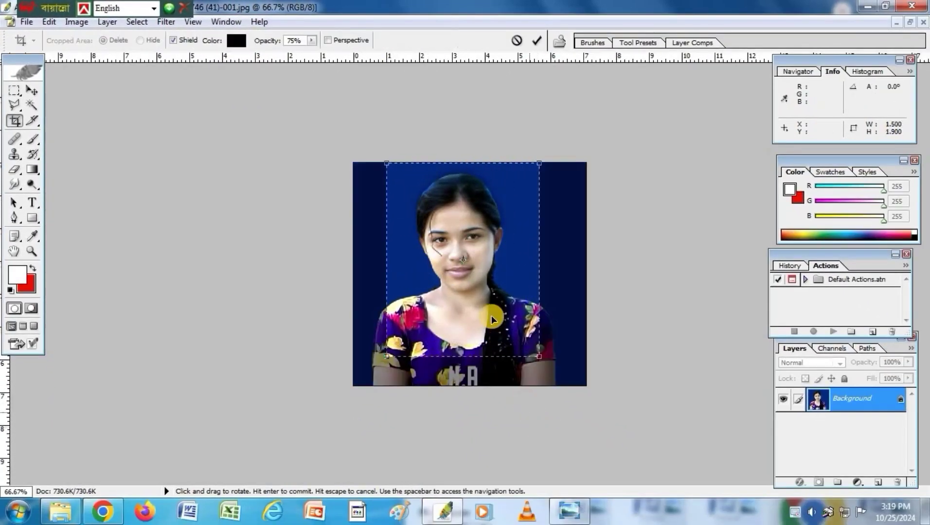
pyautogui.moveTo(489, 320); pyautogui.dragTo(485, 325)
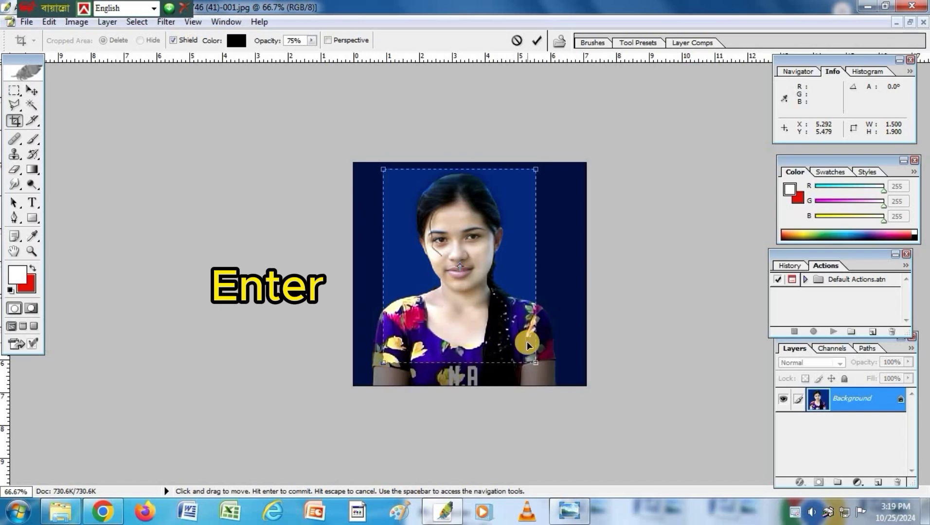
pyautogui.press('Return')
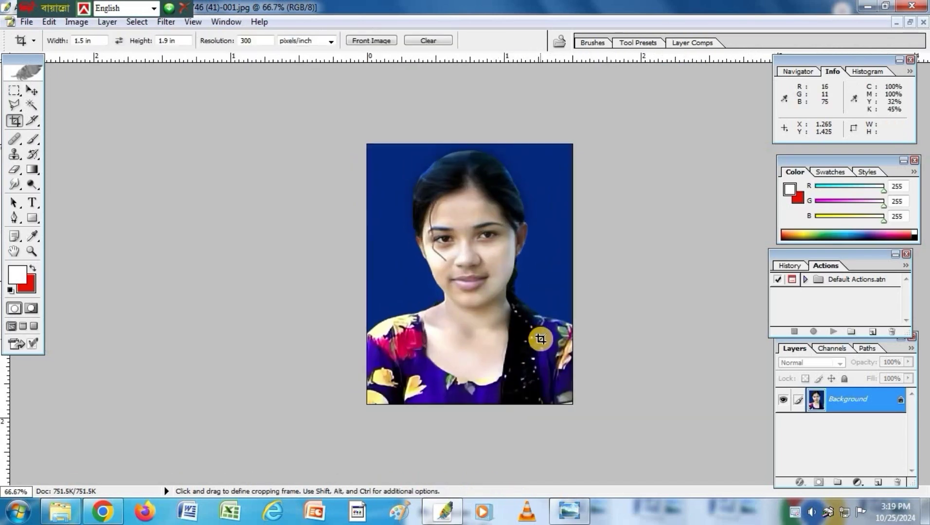
pyautogui.scroll(-2, 548, 325)
pyautogui.scroll(2, 547, 325)
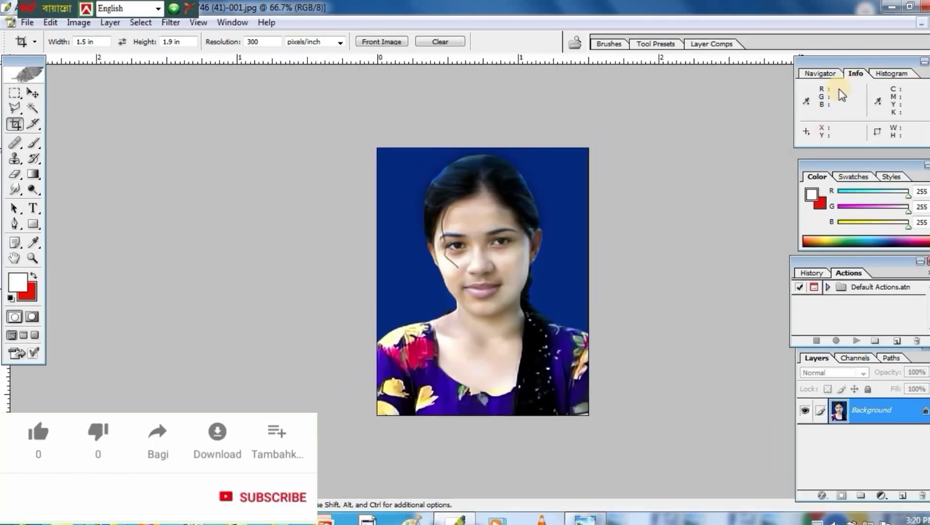
# - Show the cropped portrait in a floating window and smooth it with the Noise Ninja filter
pyautogui.click(909, 22)
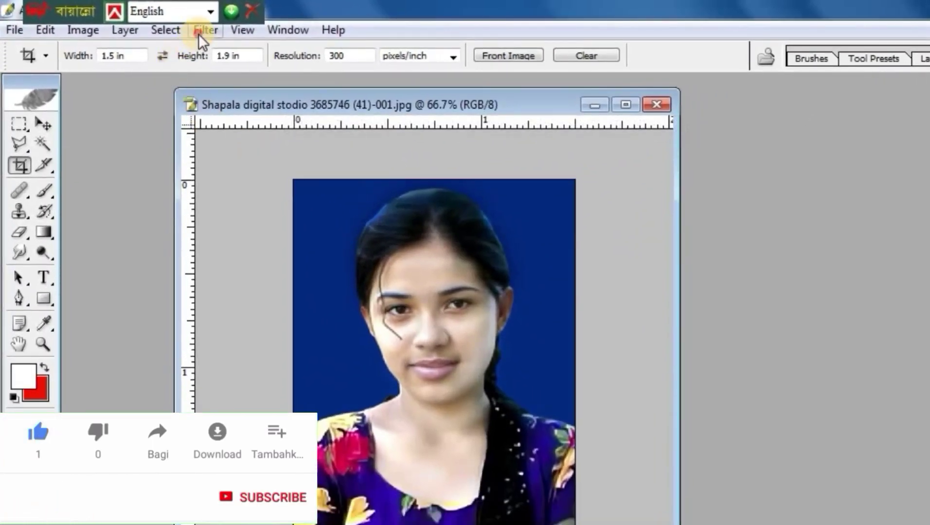
pyautogui.click(203, 31)
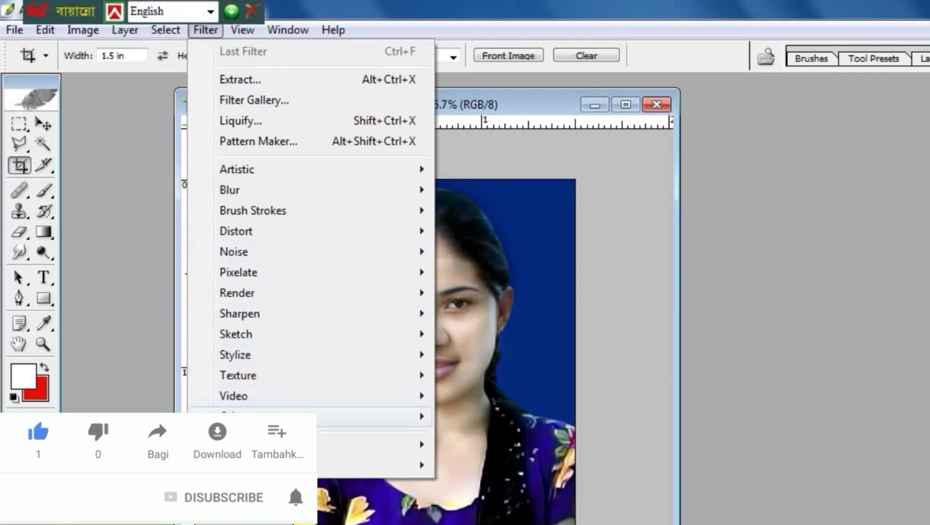
pyautogui.moveTo(388, 464)
pyautogui.click(434, 441)
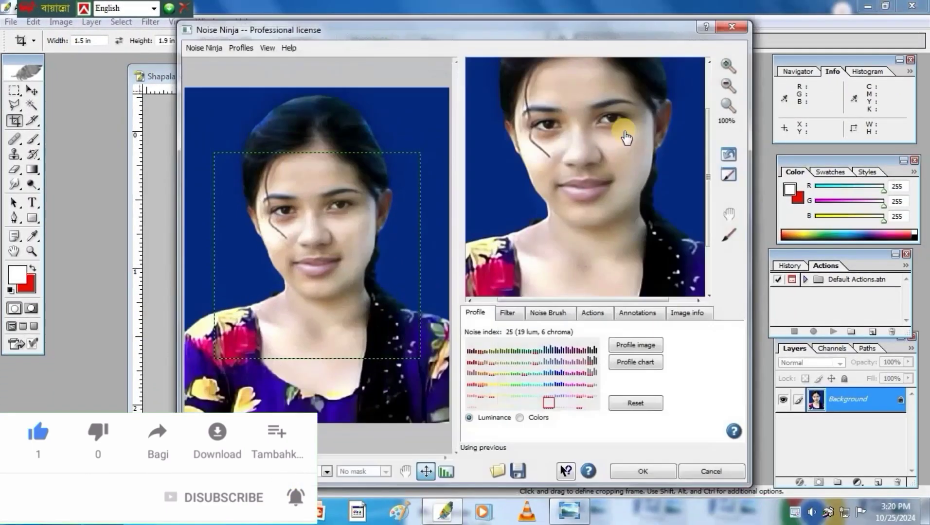
pyautogui.click(646, 468)
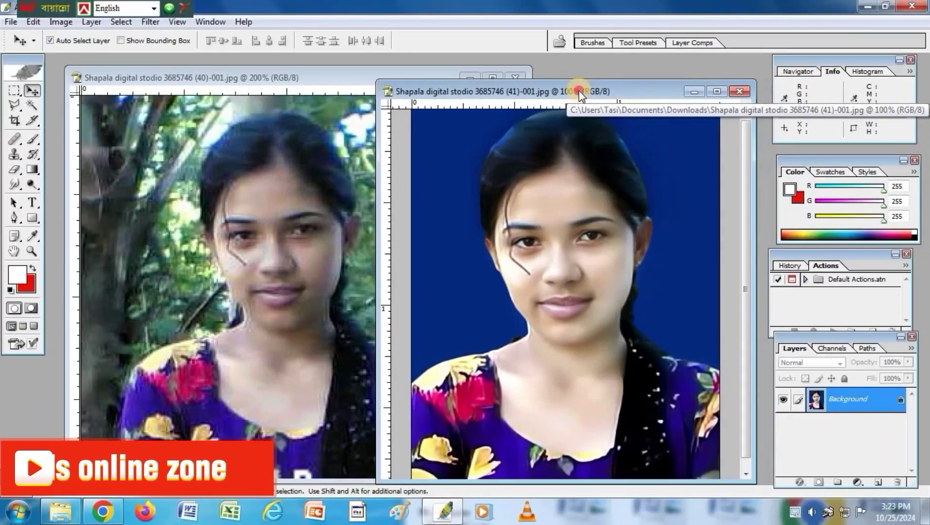
# - Compare the retouched portrait side by side with the original photo and close the original
pyautogui.moveTo(581, 90); pyautogui.dragTo(567, 90)
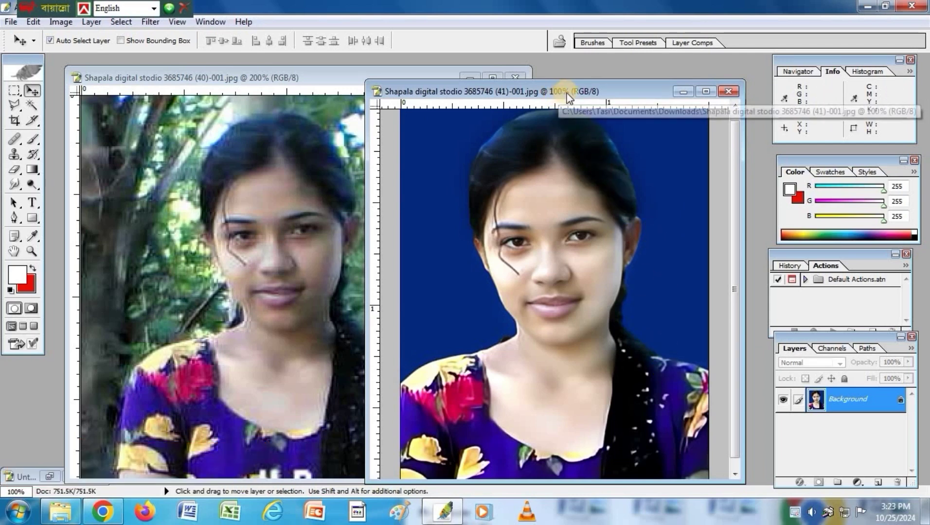
pyautogui.moveTo(593, 90); pyautogui.dragTo(596, 91)
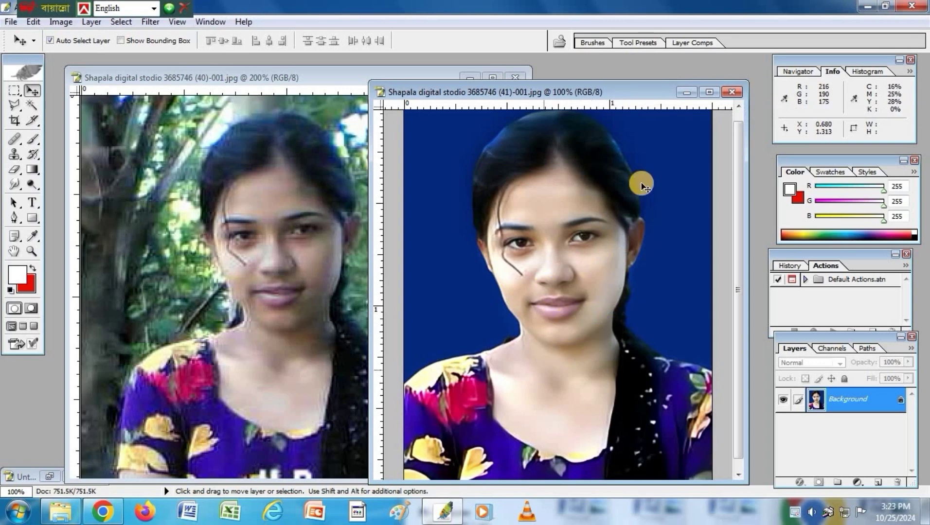
pyautogui.moveTo(534, 85); pyautogui.dragTo(475, 91)
pyautogui.click(515, 77)
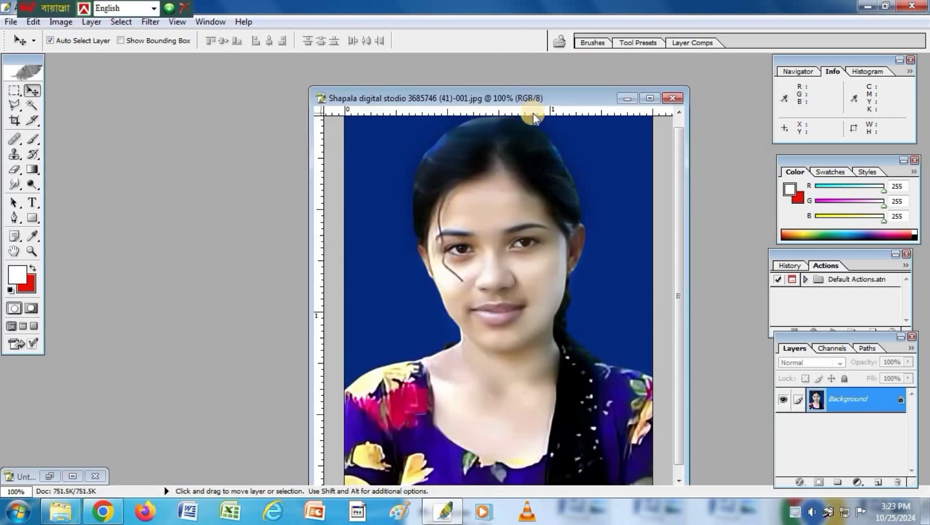
pyautogui.moveTo(533, 98); pyautogui.dragTo(335, 57)
# - Create a new A4 document, 210 x 297 mm, at 300 pixels/inch in RGB Color with a white background
pyautogui.click(10, 21)
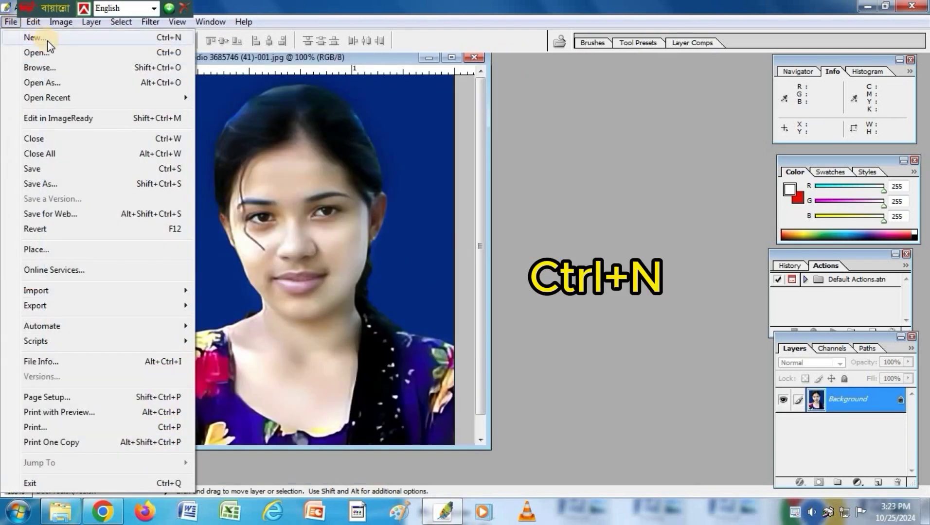
pyautogui.click(47, 41)
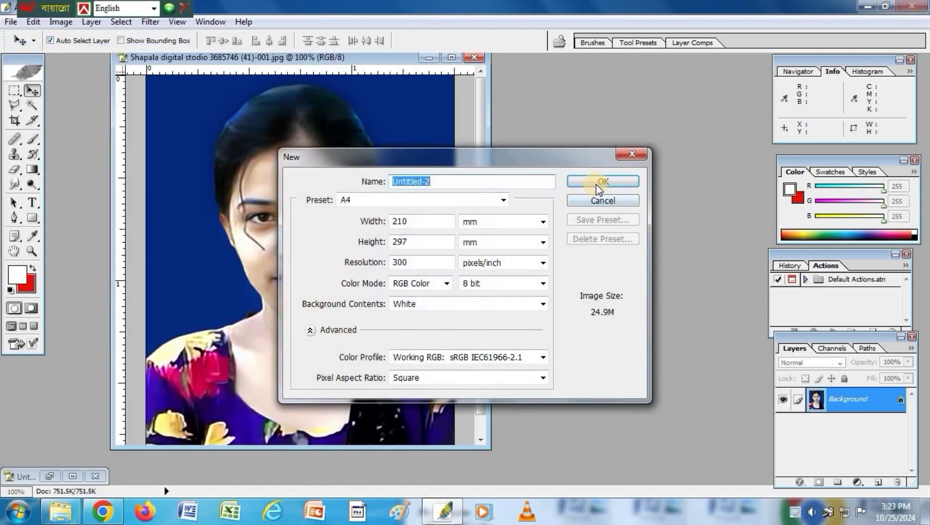
pyautogui.click(414, 197)
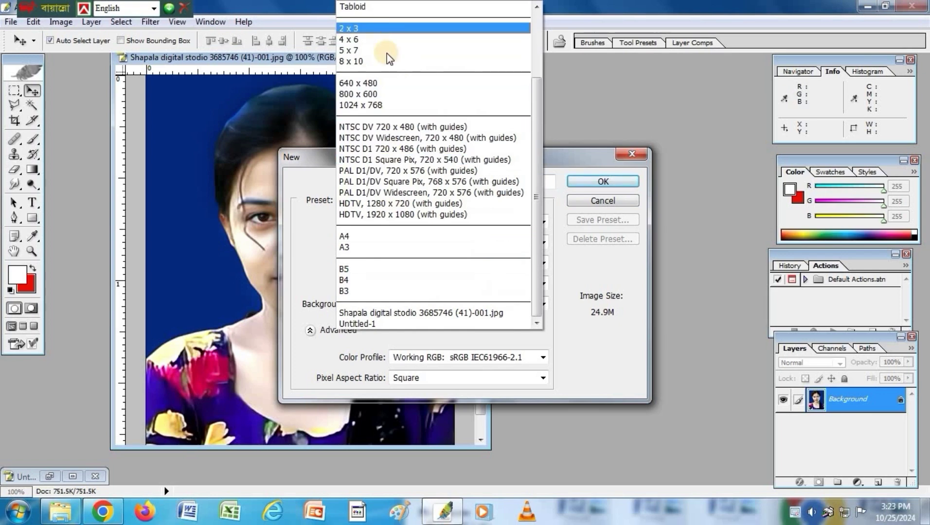
pyautogui.click(591, 182)
pyautogui.click(590, 181)
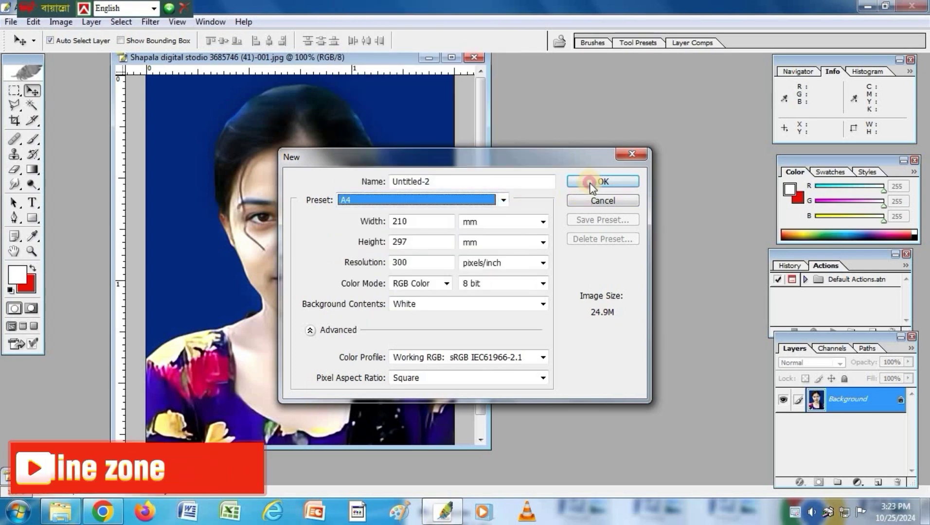
# - Place the portrait in the upper corner of the blank A4 page, duplicate it alongside and merge the two copies into one layer
pyautogui.moveTo(170, 80); pyautogui.dragTo(590, 118)
pyautogui.click(324, 208)
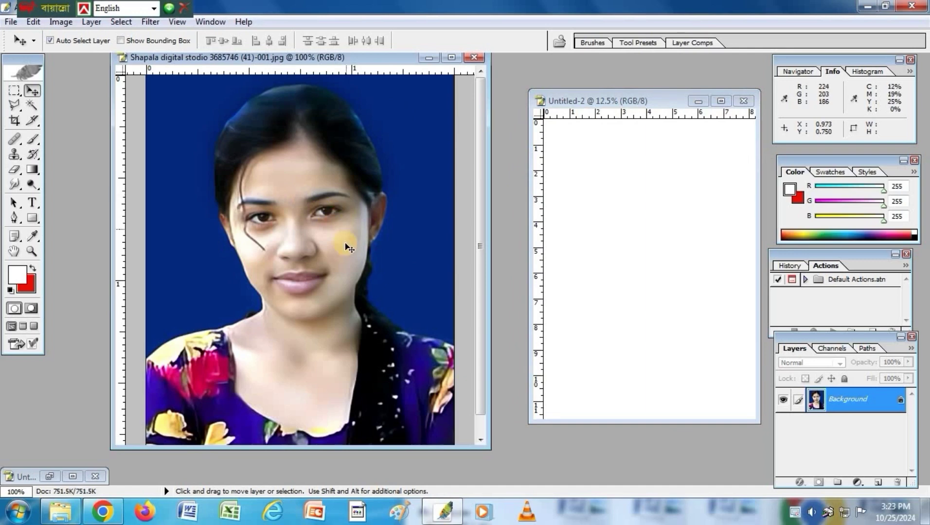
pyautogui.moveTo(316, 228); pyautogui.dragTo(366, 260)
pyautogui.moveTo(466, 269); pyautogui.dragTo(612, 157)
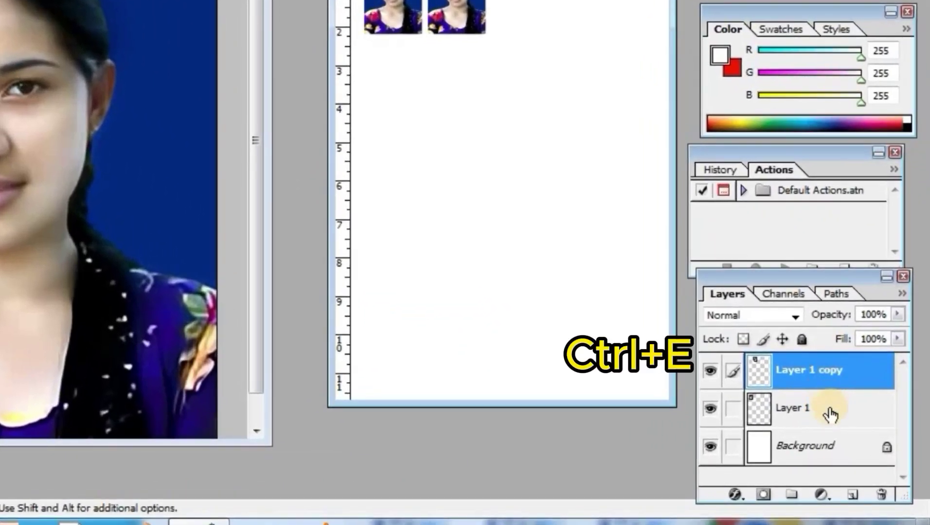
pyautogui.hotkey('ctrl', 'e')
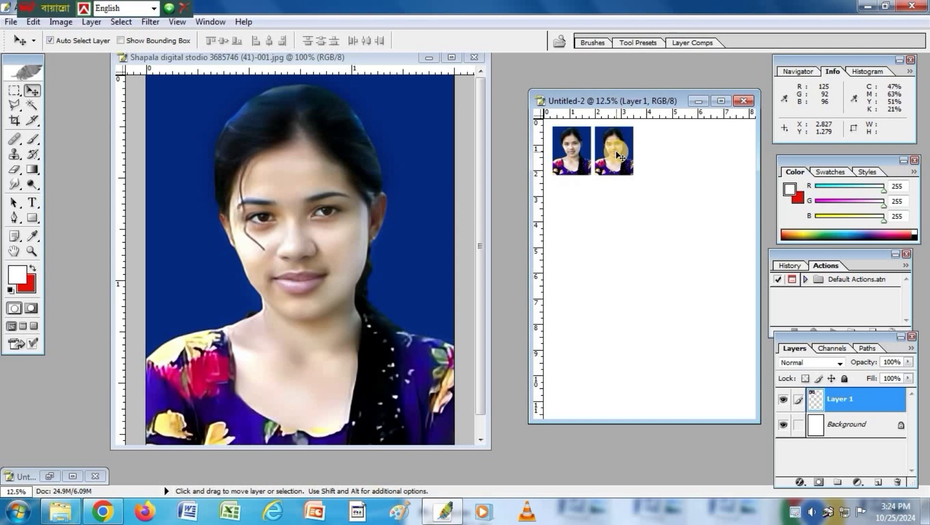
# - Duplicate the merged pair of portraits alongside to form a row of four across the A4 page
pyautogui.moveTo(618, 155); pyautogui.dragTo(704, 155)
pyautogui.hotkey('ctrl', '0')
pyautogui.scroll(4, 604, 172)
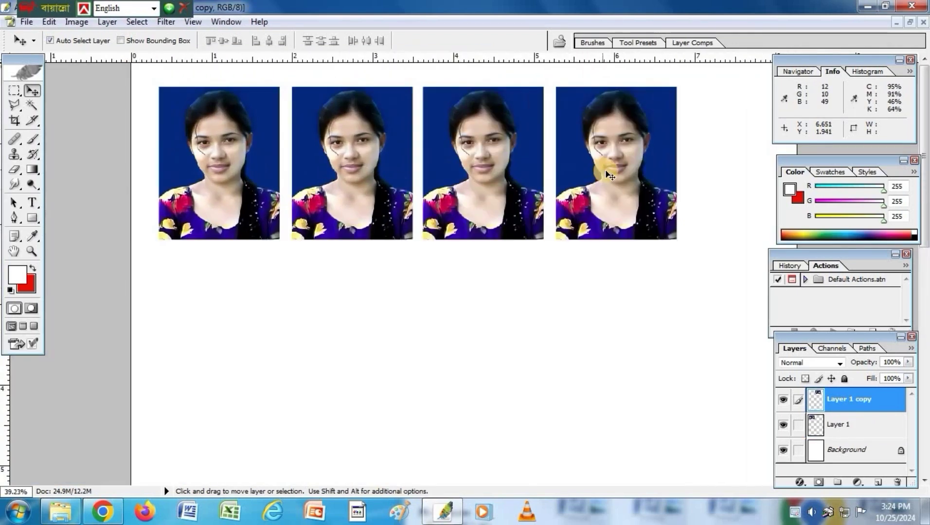
# - Open the EPSON L130 print properties for the page, choose A4 210 x 297 mm as the document size, and close the print setup
pyautogui.scroll(-9, 613, 180)
pyautogui.hotkey('ctrl', 'p')
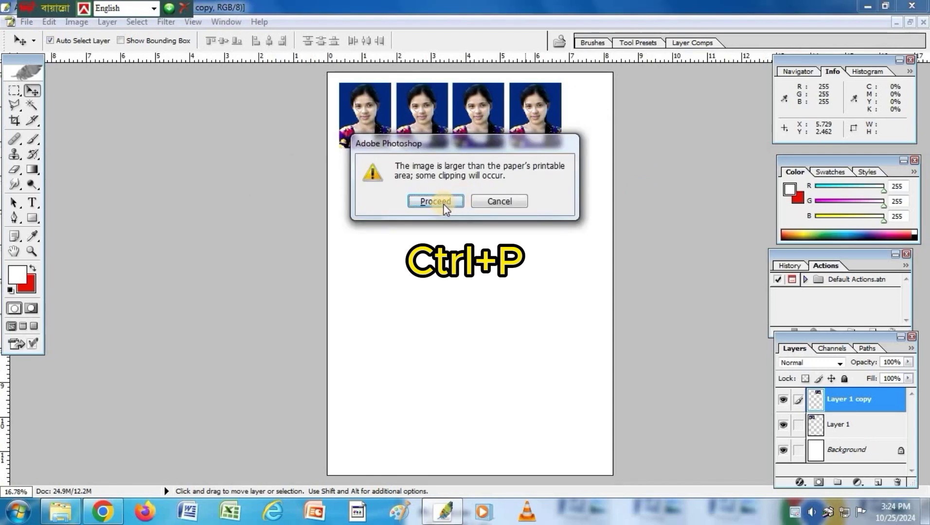
pyautogui.click(456, 204)
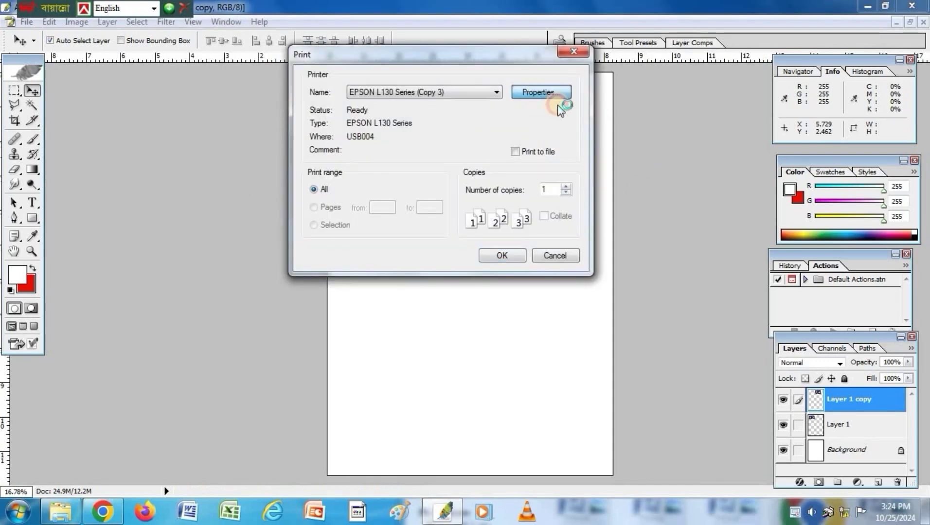
pyautogui.click(557, 97)
pyautogui.click(547, 133)
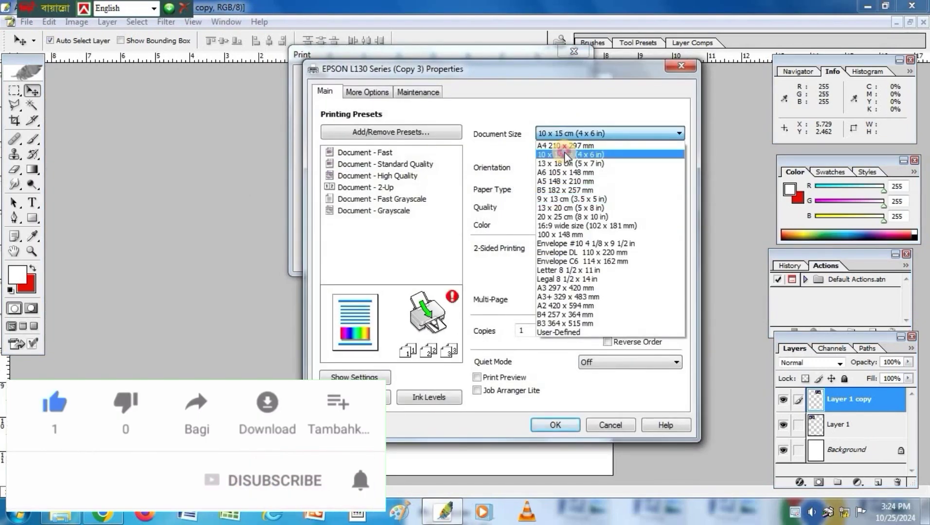
pyautogui.click(563, 145)
pyautogui.click(681, 66)
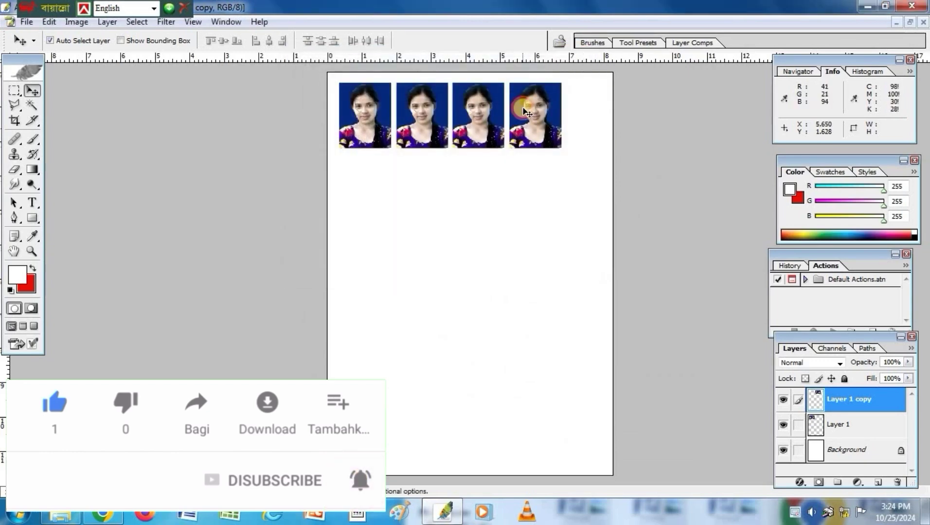
pyautogui.hotkey('ctrl', '+')
pyautogui.hotkey('ctrl', '+')
pyautogui.hotkey('ctrl', '+')
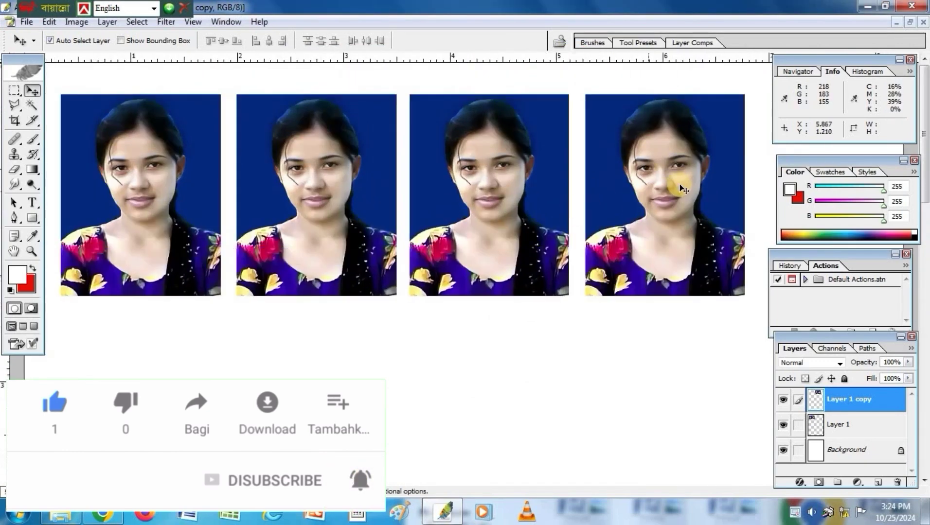